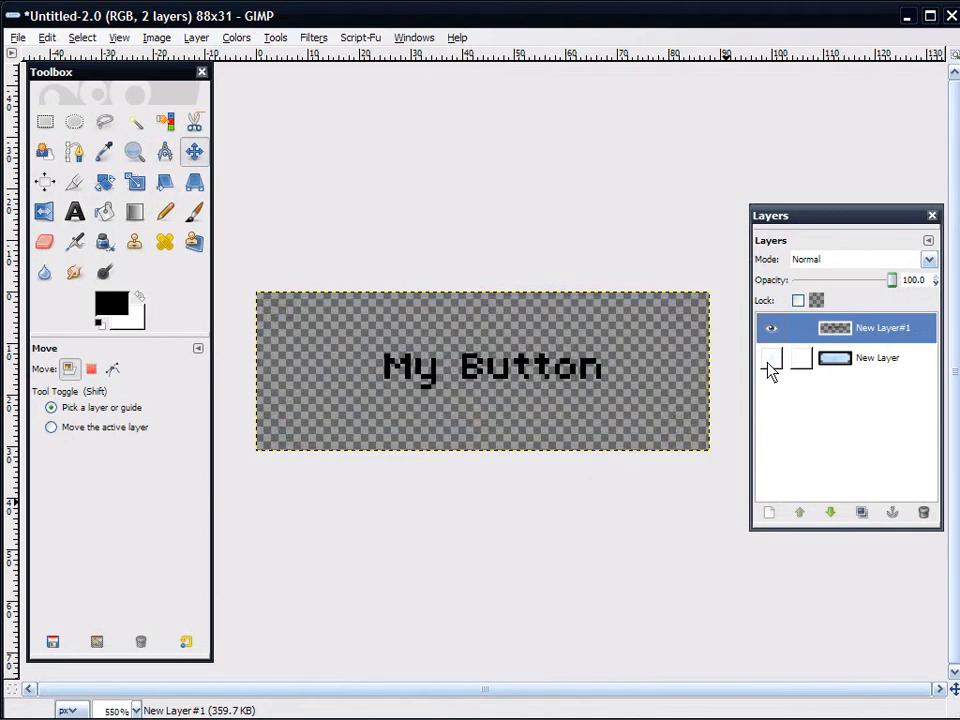
Make the blue bordered background layer visible beneath the "My Button" text
{"action": "left_click", "coordinate": [770, 363]}
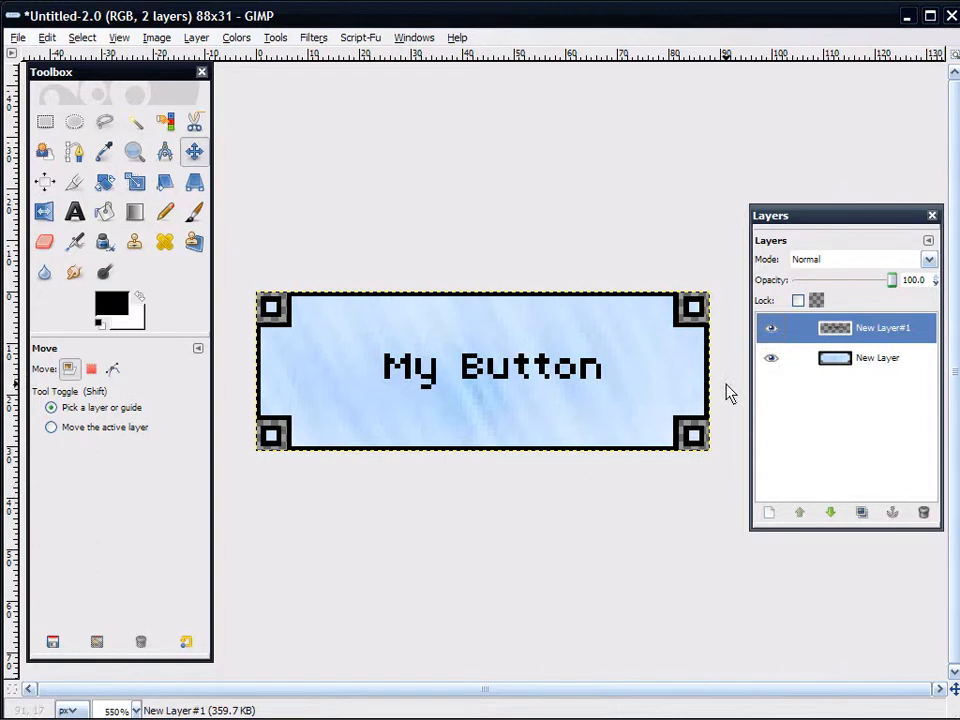
{"action": "key", "text": "plus"}
{"action": "key", "text": "minus"}
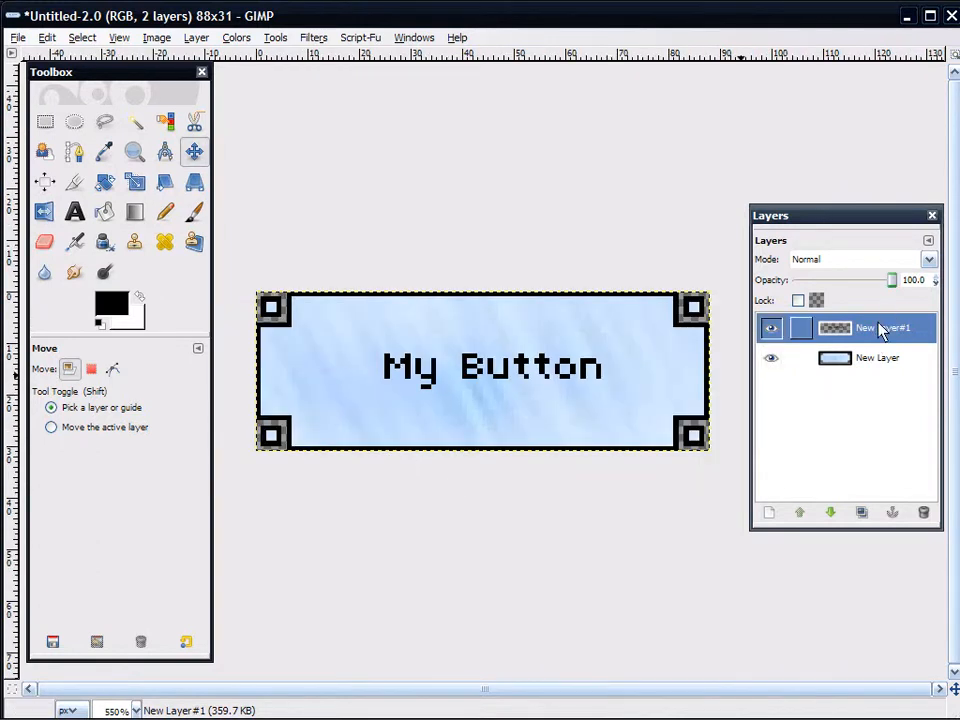
Duplicate the background and text layers and stack the copies on top, with the text copy above the background copy
{"action": "right_click", "coordinate": [868, 372]}
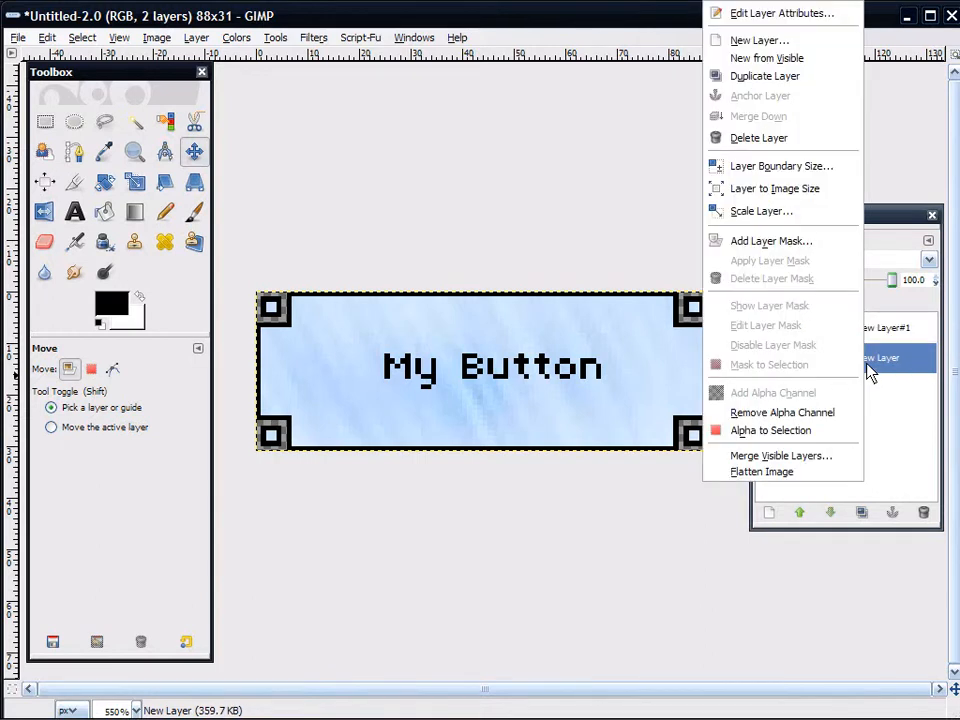
{"action": "key", "text": "u"}
{"action": "left_click_drag", "start_coordinate": [870, 370], "coordinate": [877, 324]}
{"action": "left_click", "coordinate": [866, 362]}
{"action": "key", "text": "ctrl+shift+d"}
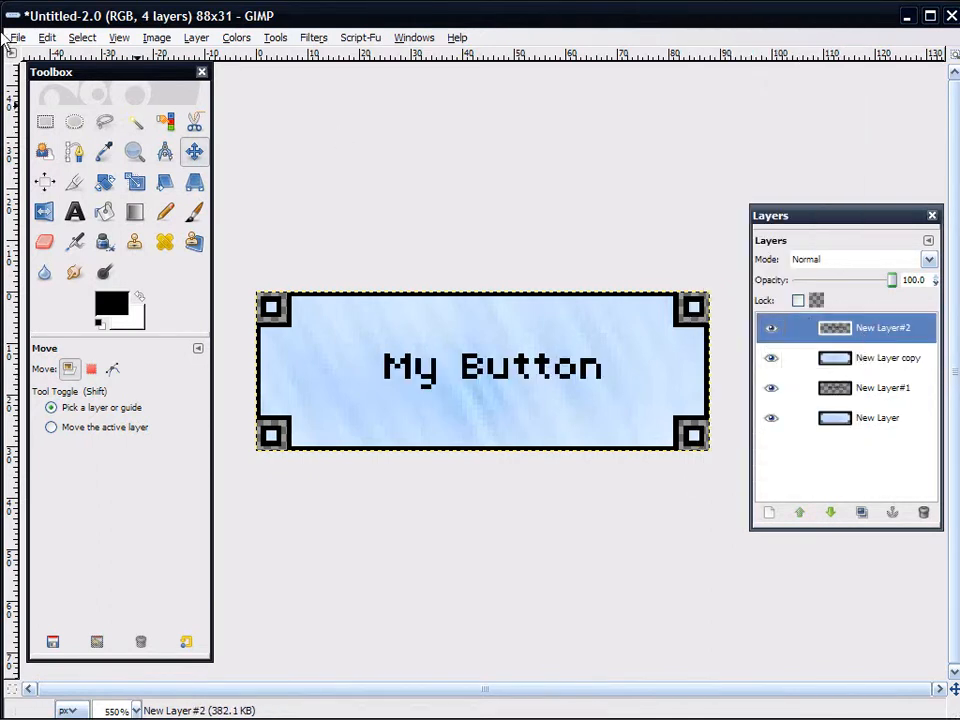
Select the 5 by 5 px letter M on the topmost text layer, copy it and delete the original
{"action": "left_click", "coordinate": [46, 121]}
{"action": "key", "text": "plus"}
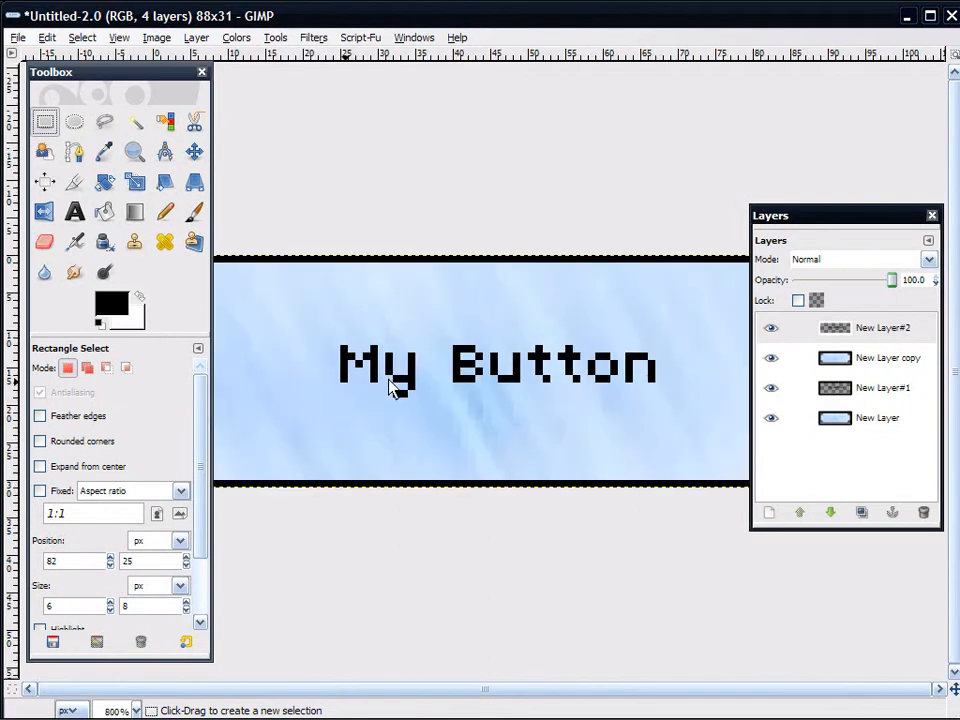
{"action": "key", "text": "plus"}
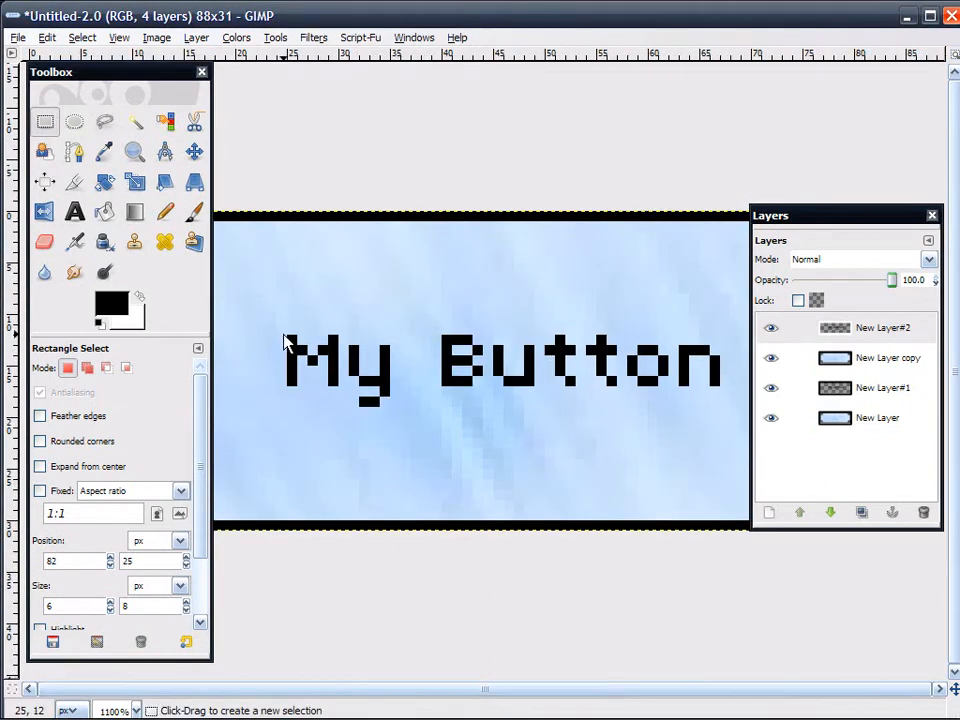
{"action": "left_click_drag", "start_coordinate": [287, 340], "coordinate": [340, 398]}
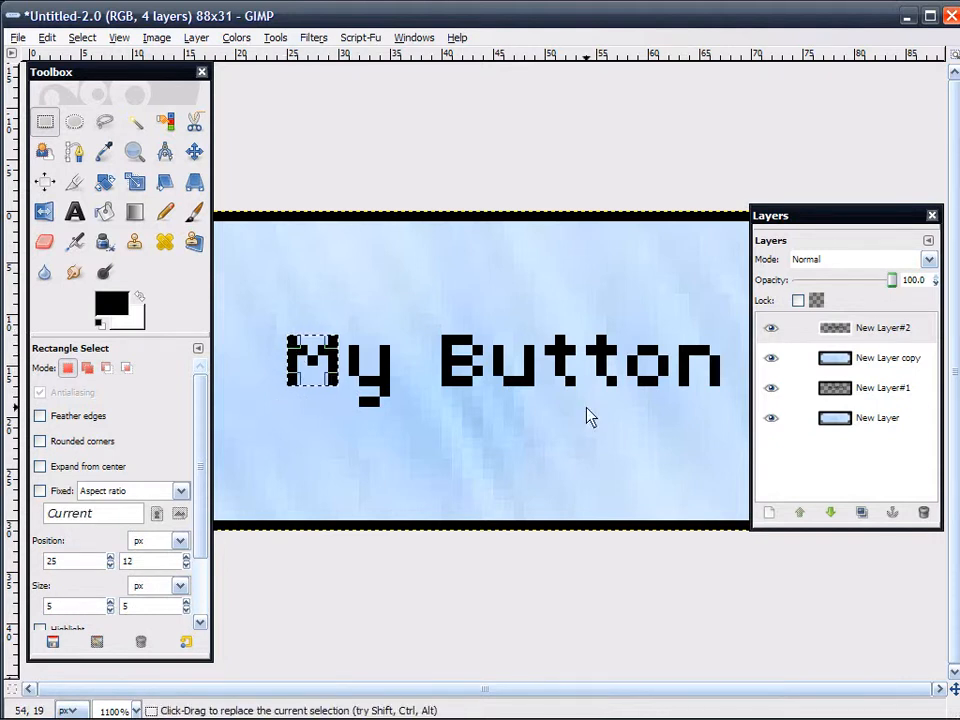
{"action": "double_click", "coordinate": [883, 343]}
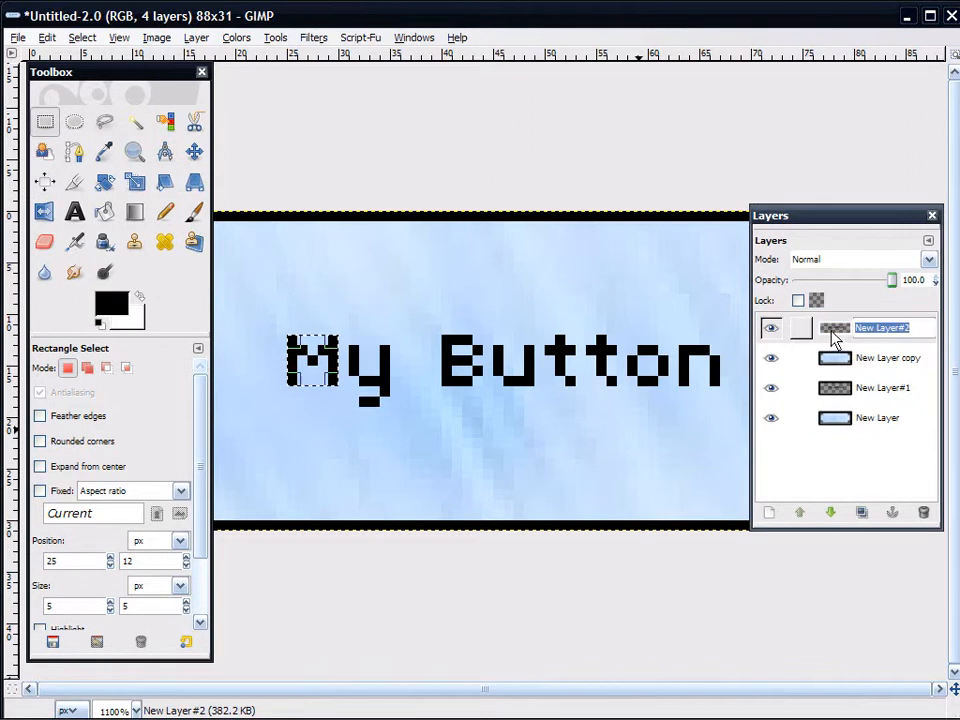
{"action": "key", "text": "Return"}
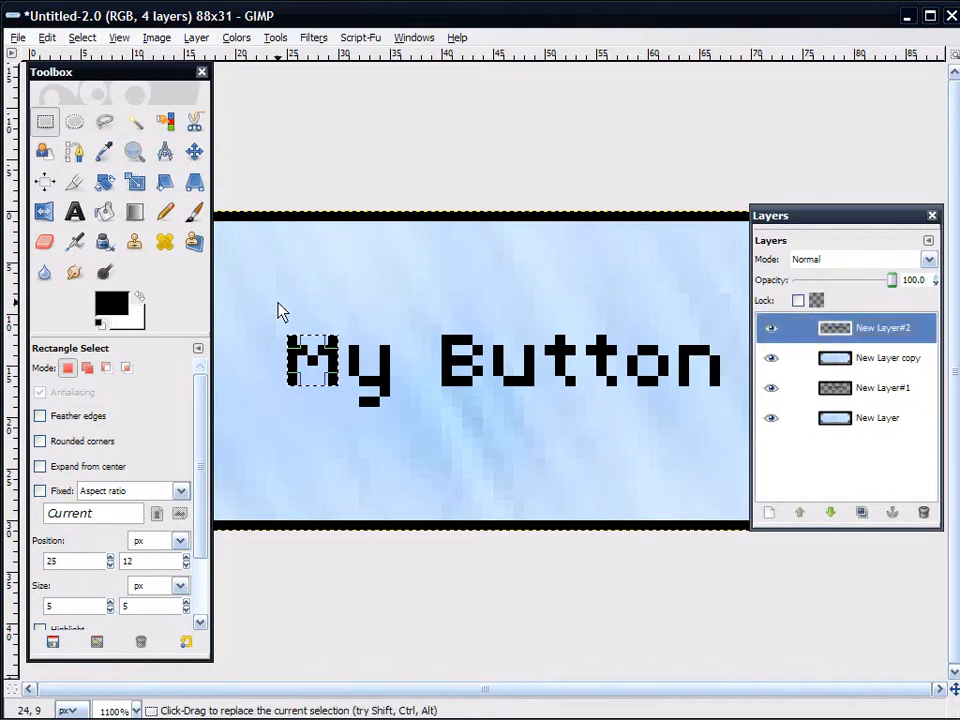
{"action": "key", "text": "ctrl+c"}
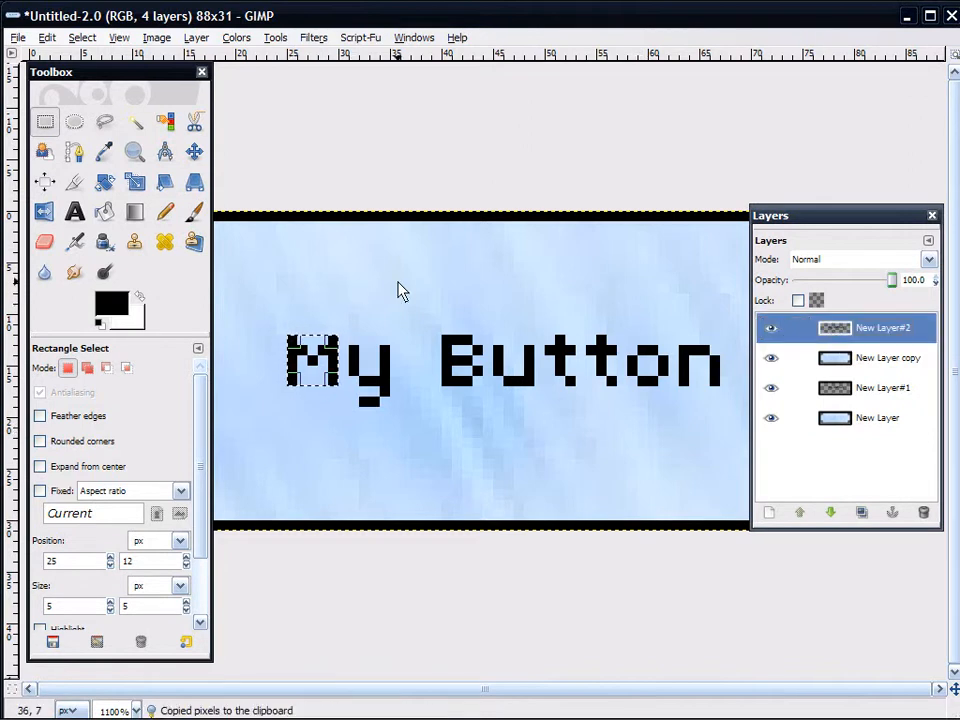
{"action": "key", "text": "Delete"}
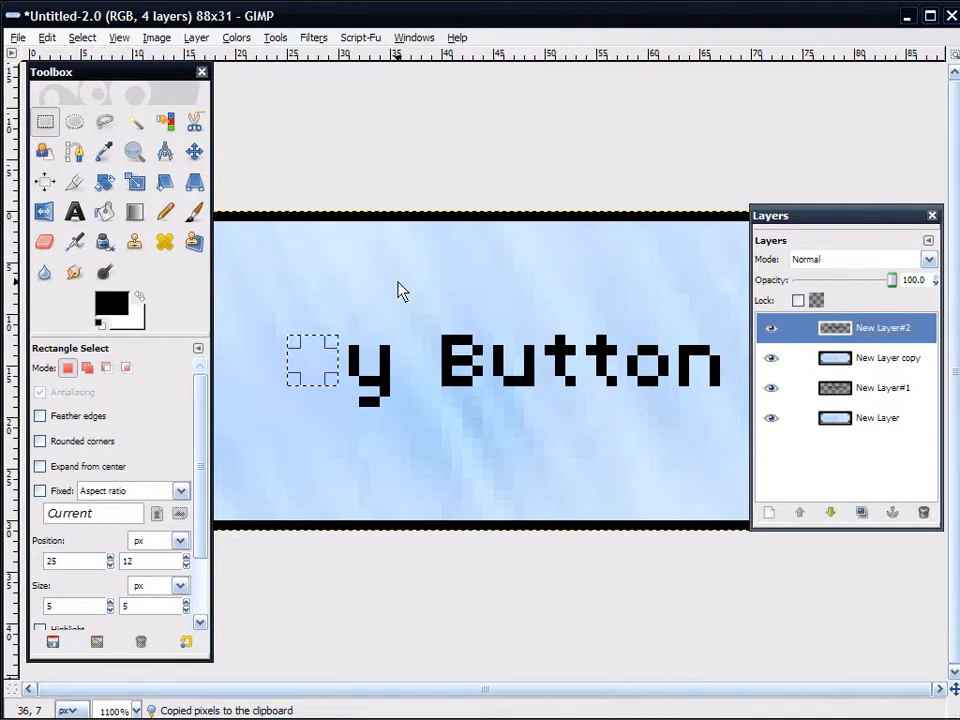
Paste the M and anchor it one pixel up and one pixel left of its original position
{"action": "left_click", "coordinate": [400, 290]}
{"action": "key", "text": "ctrl"}
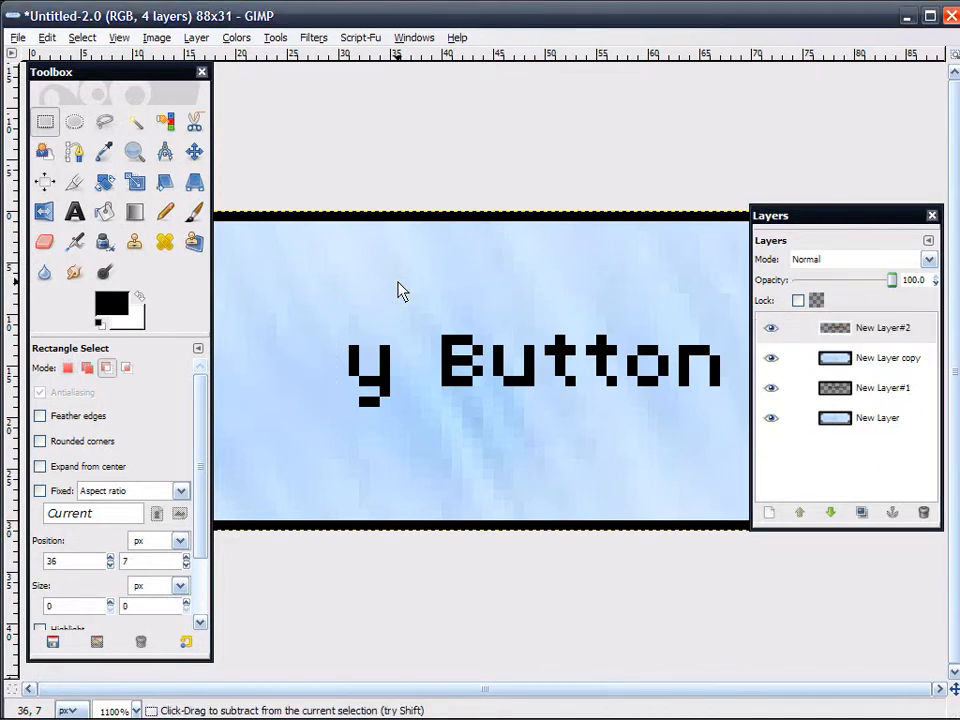
{"action": "key", "text": "ctrl+v"}
{"action": "left_click_drag", "start_coordinate": [488, 381], "coordinate": [289, 343]}
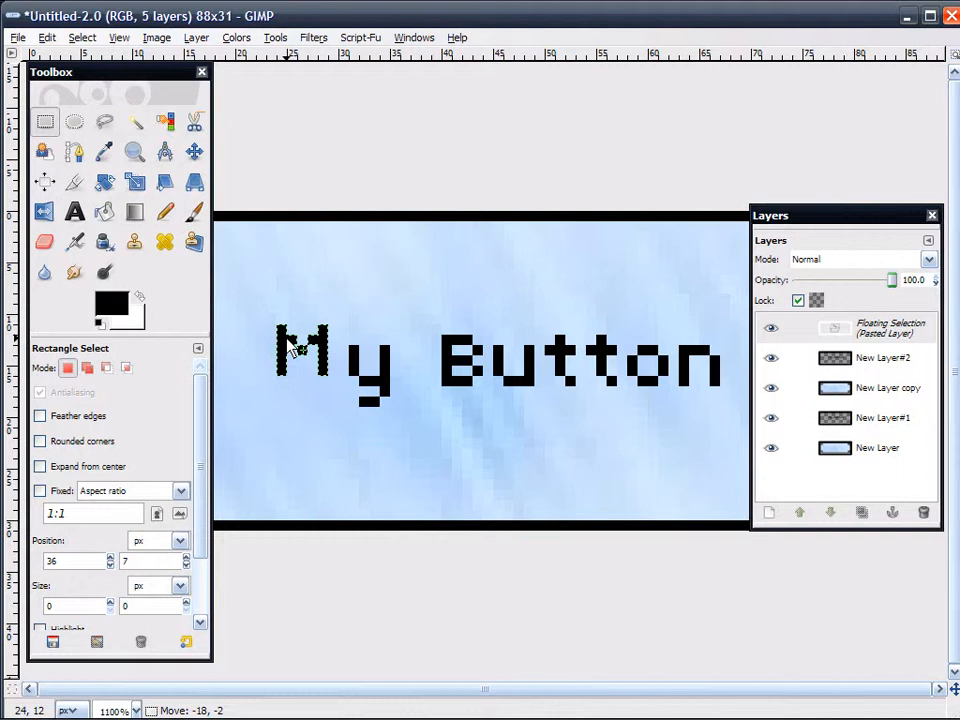
{"action": "left_click_drag", "start_coordinate": [290, 343], "coordinate": [291, 343]}
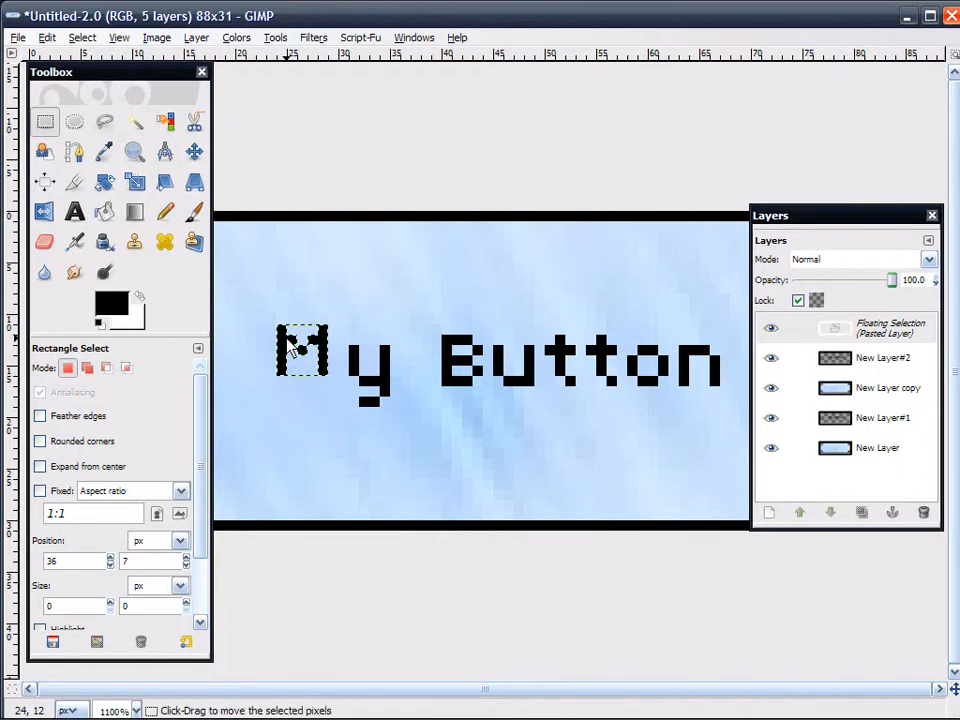
{"action": "left_click", "coordinate": [335, 388]}
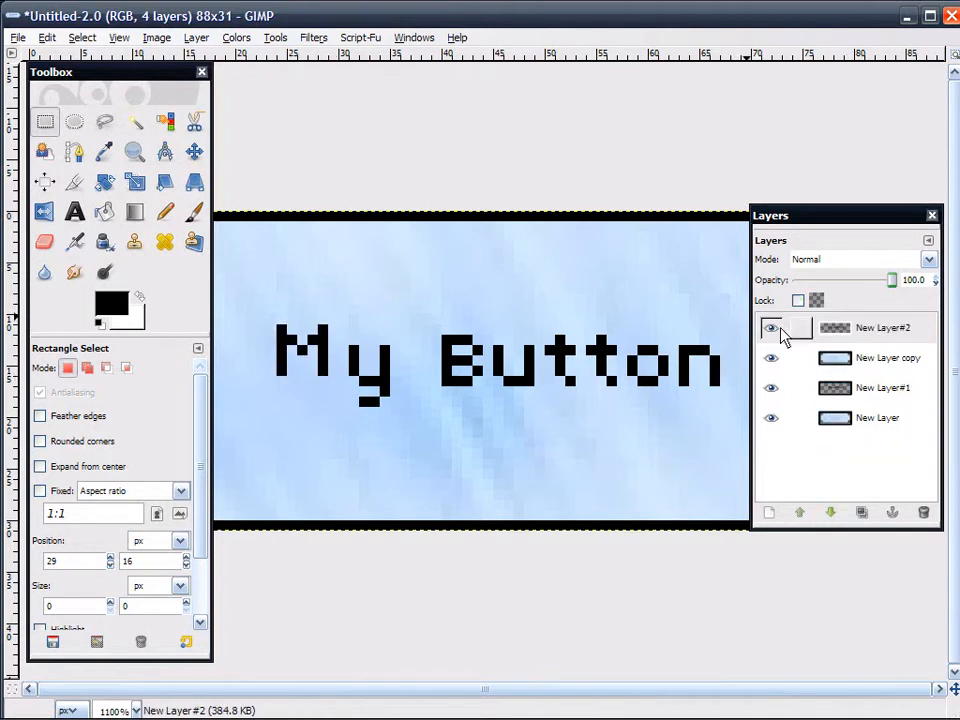
{"action": "right_click", "coordinate": [830, 330]}
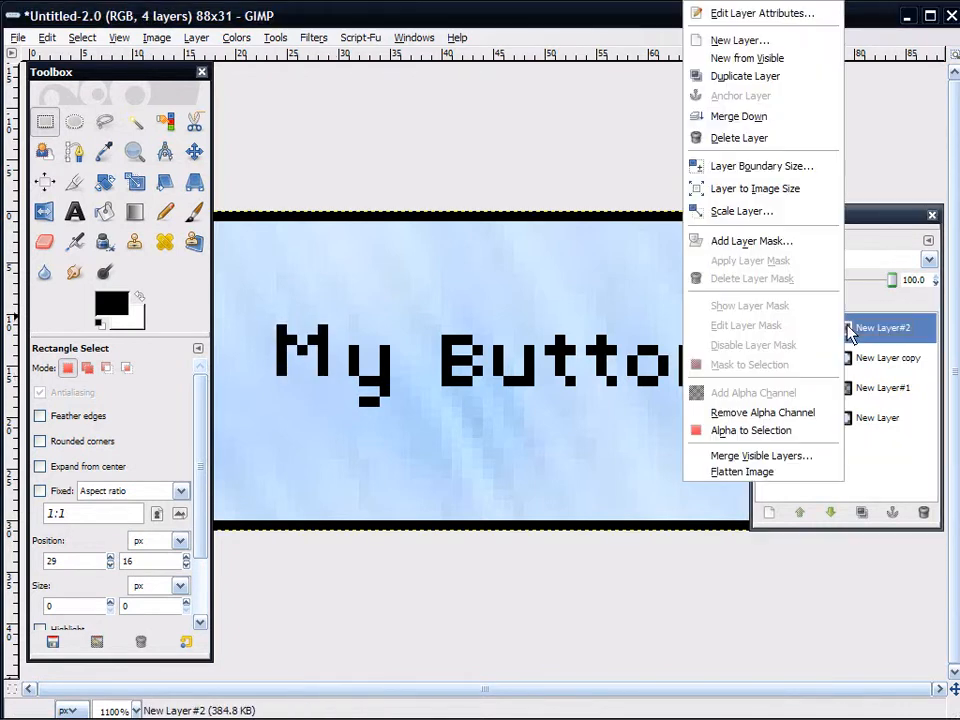
{"action": "left_click", "coordinate": [826, 117]}
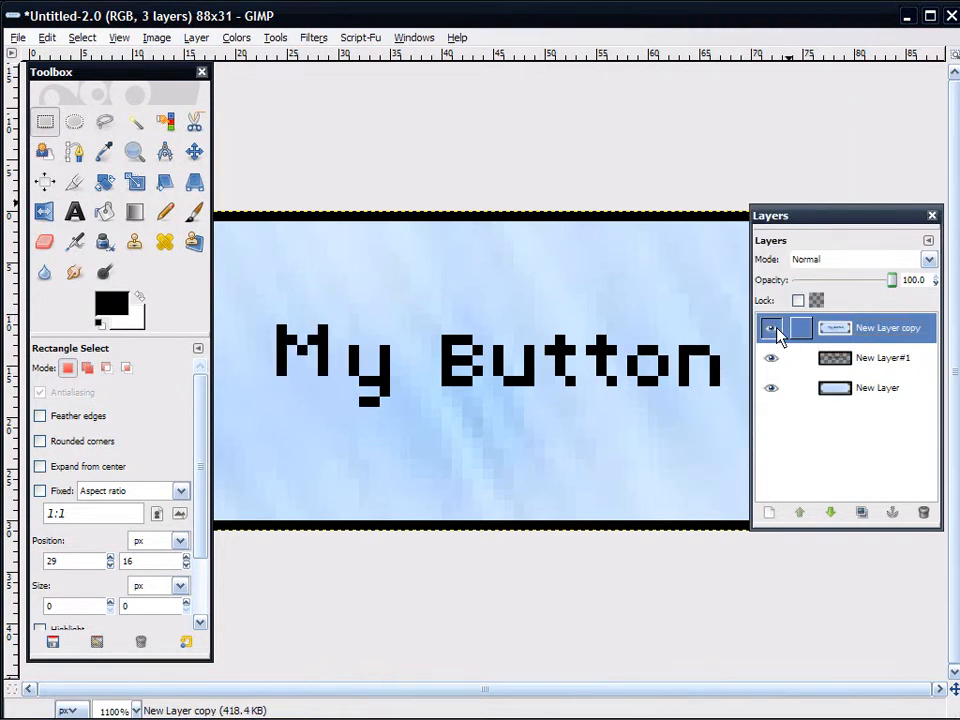
{"action": "key", "text": "ctrl+z"}
Reposition the M one pixel to the right on the top text layer, and merge that layer down onto the background copy
{"action": "left_click", "coordinate": [831, 328]}
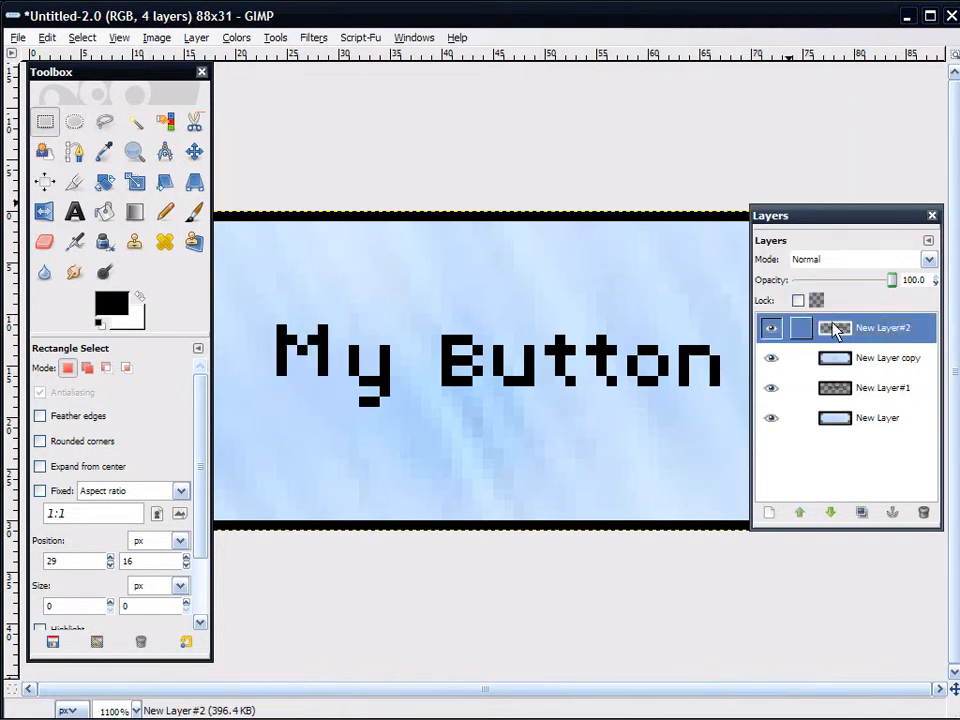
{"action": "left_click_drag", "start_coordinate": [267, 320], "coordinate": [335, 372]}
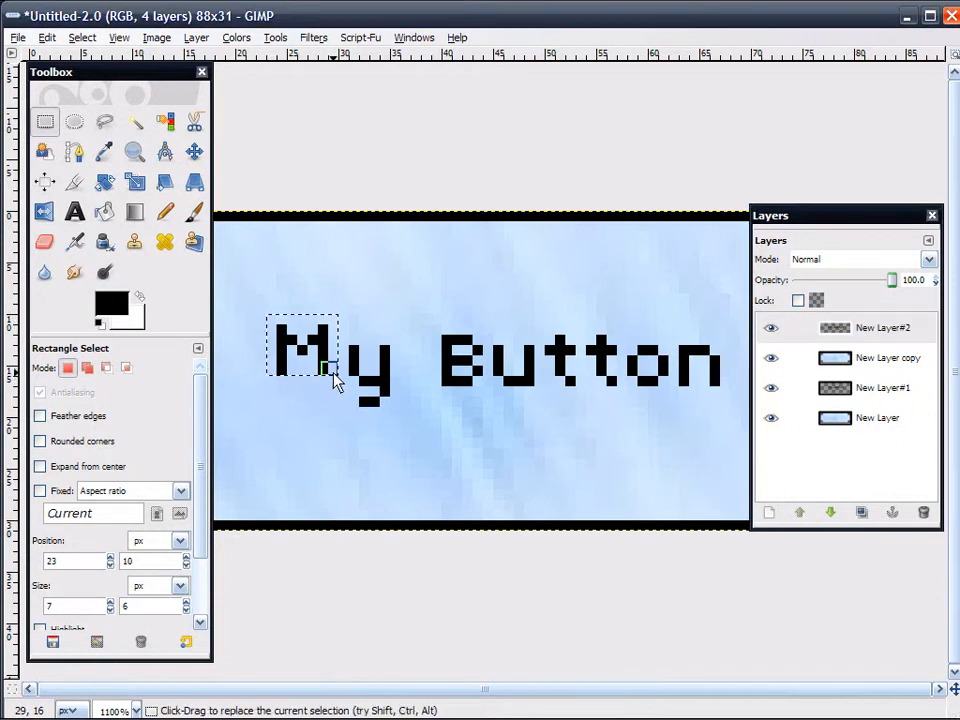
{"action": "key", "text": "ctrl+c"}
{"action": "key", "text": "Delete"}
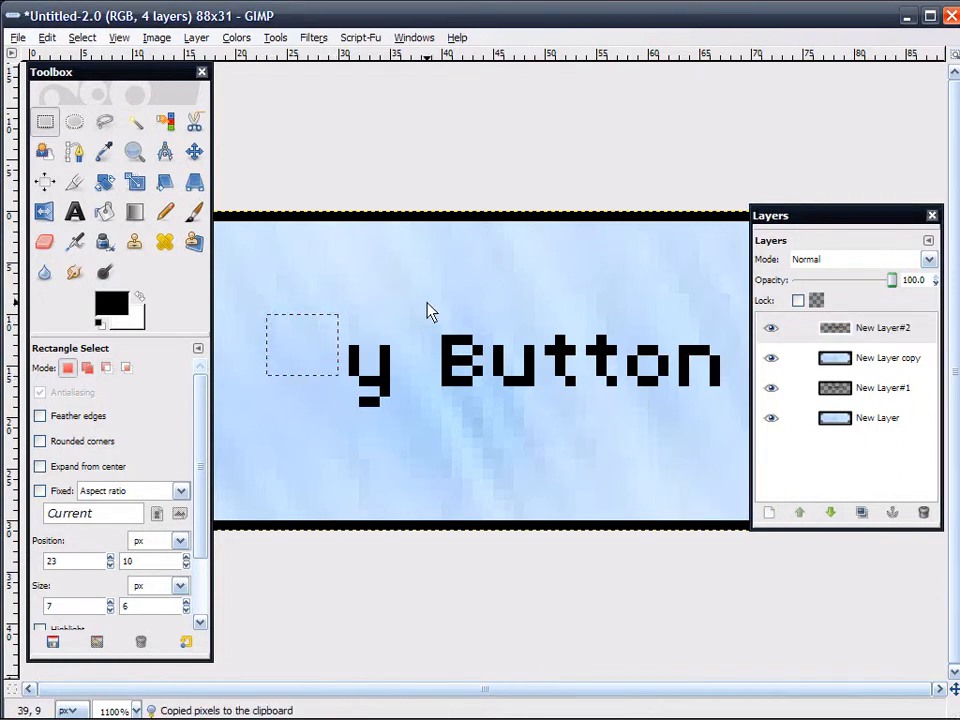
{"action": "key", "text": "ctrl+v"}
{"action": "left_click_drag", "start_coordinate": [472, 377], "coordinate": [298, 359]}
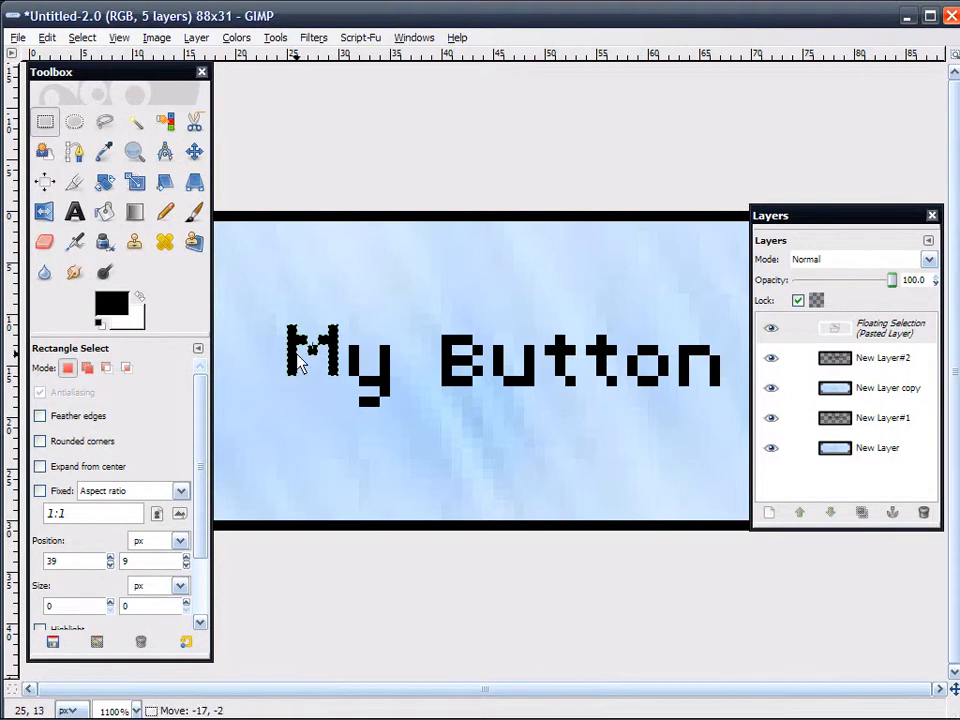
{"action": "left_click", "coordinate": [397, 338]}
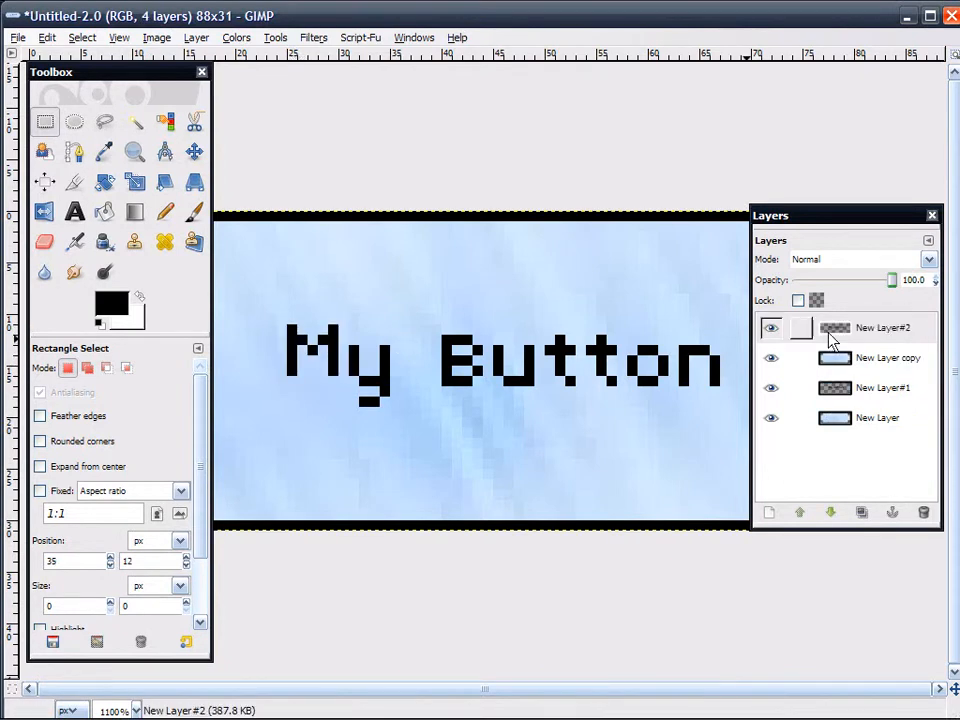
{"action": "right_click", "coordinate": [867, 337]}
{"action": "left_click", "coordinate": [757, 117]}
Toggle the visibility of the merged raised-M layer repeatedly to preview the M's movement
{"action": "left_click", "coordinate": [772, 330]}
{"action": "left_click", "coordinate": [772, 330]}
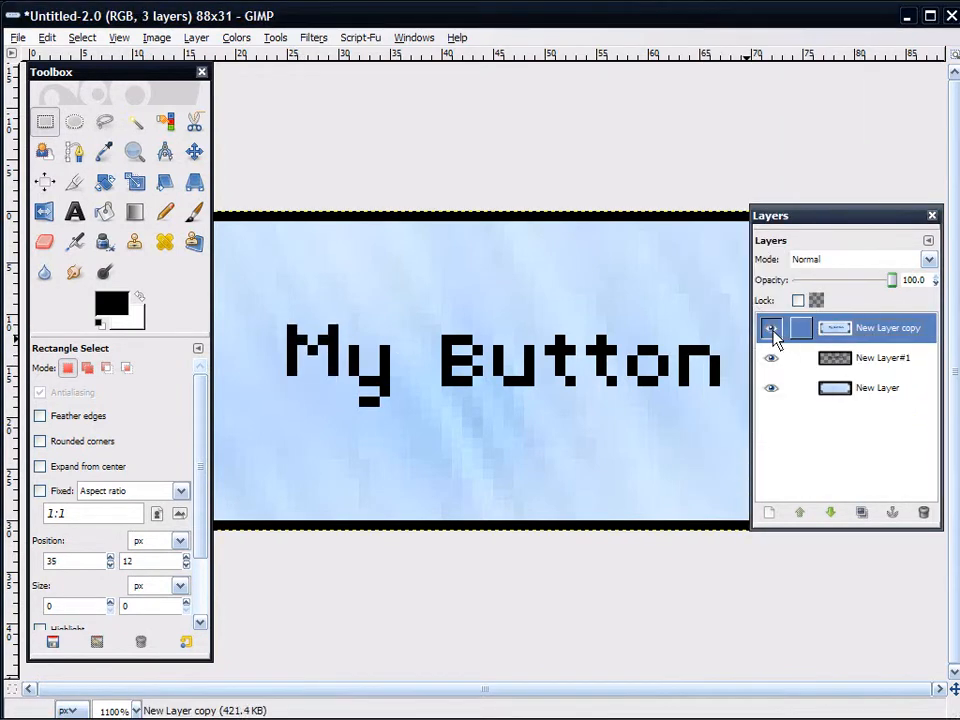
{"action": "left_click", "coordinate": [772, 330]}
{"action": "left_click", "coordinate": [772, 330]}
{"action": "left_click", "coordinate": [772, 330]}
{"action": "left_click", "coordinate": [772, 330]}
{"action": "left_click", "coordinate": [772, 330]}
{"action": "left_click", "coordinate": [772, 330]}
{"action": "left_click", "coordinate": [772, 330]}
{"action": "left_click", "coordinate": [772, 330]}
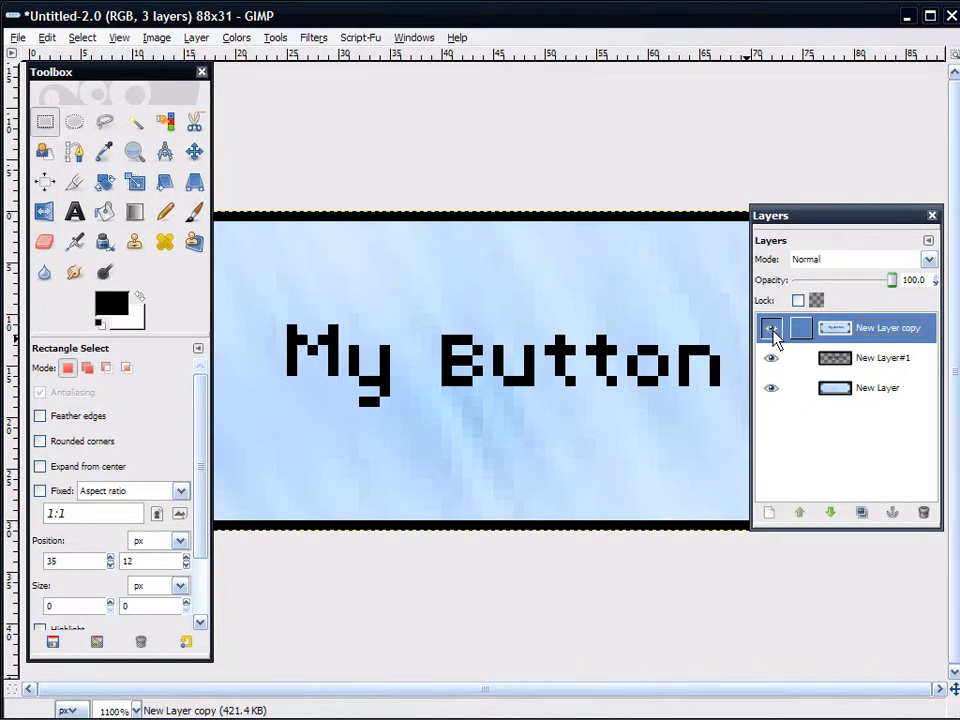
Duplicate the original text and background layers again and stack them above the raised-M layer, with the text copy topmost
{"action": "right_click", "coordinate": [880, 362]}
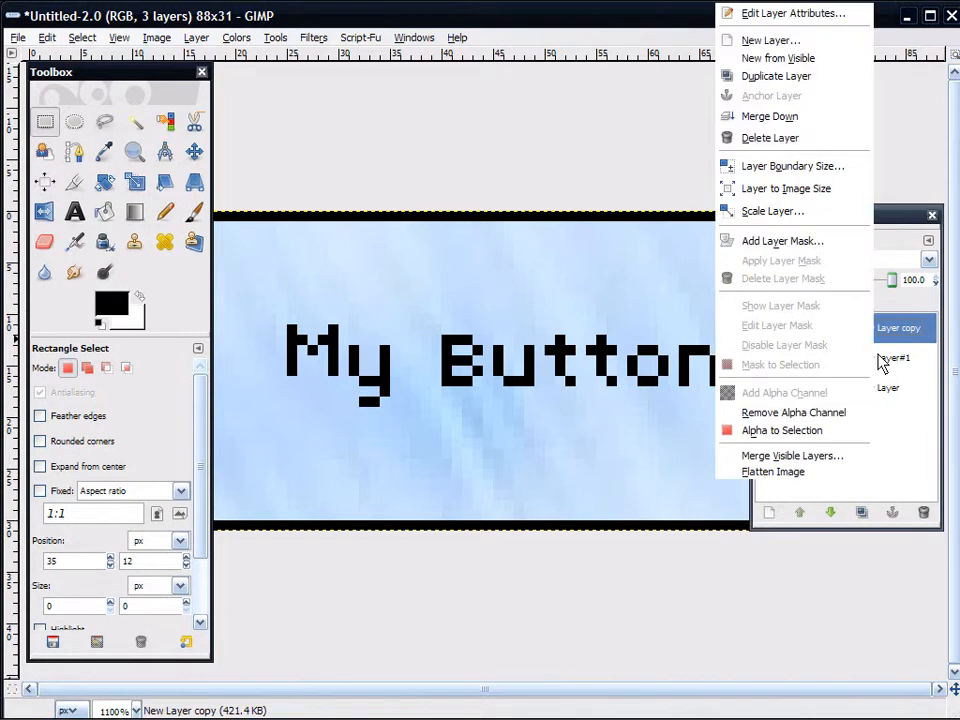
{"action": "left_click", "coordinate": [799, 77]}
{"action": "left_click", "coordinate": [878, 418]}
{"action": "right_click", "coordinate": [878, 418]}
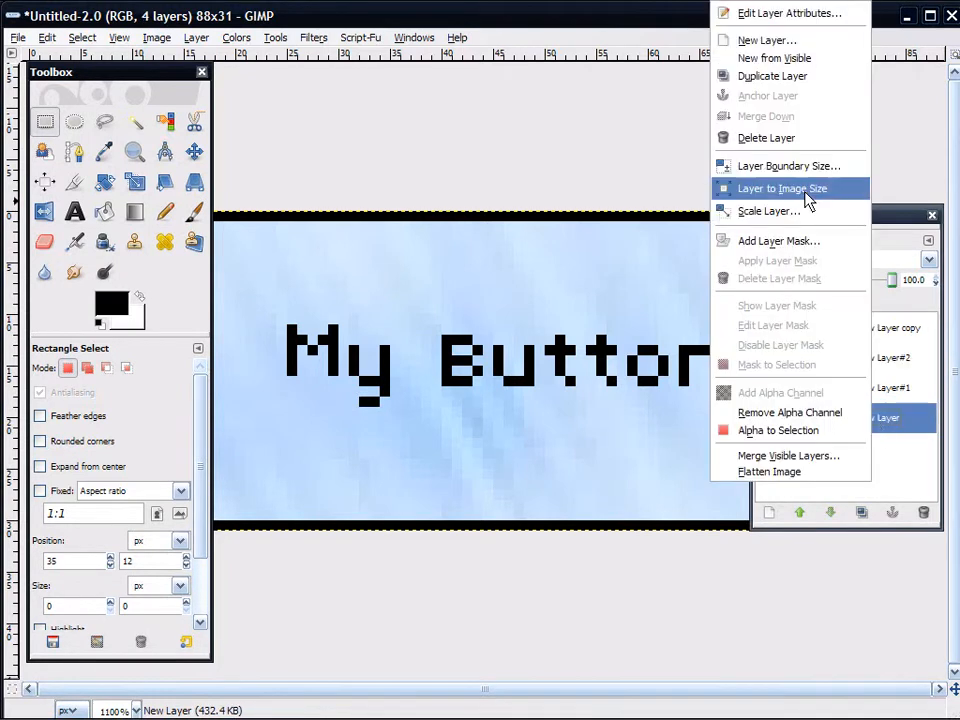
{"action": "left_click", "coordinate": [760, 77]}
{"action": "left_click_drag", "start_coordinate": [835, 418], "coordinate": [880, 328]}
{"action": "left_click_drag", "start_coordinate": [876, 395], "coordinate": [786, 328]}
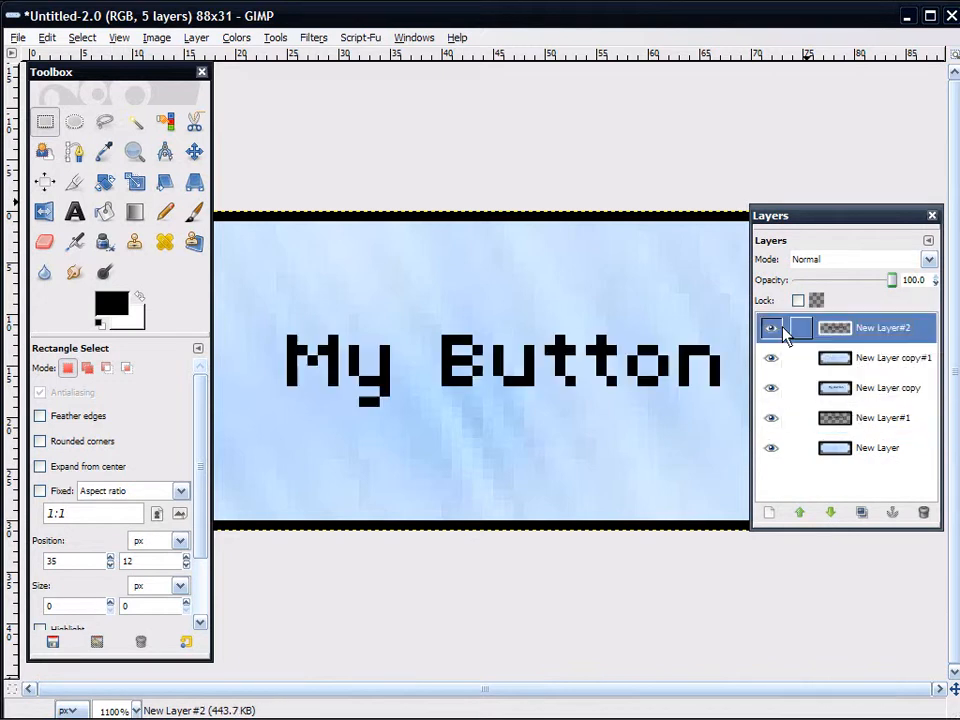
Move the 4 by 6 px letter y up one pixel on the top text layer, and merge that layer onto its background copy
{"action": "left_click", "coordinate": [50, 125]}
{"action": "left_click_drag", "start_coordinate": [349, 347], "coordinate": [391, 408]}
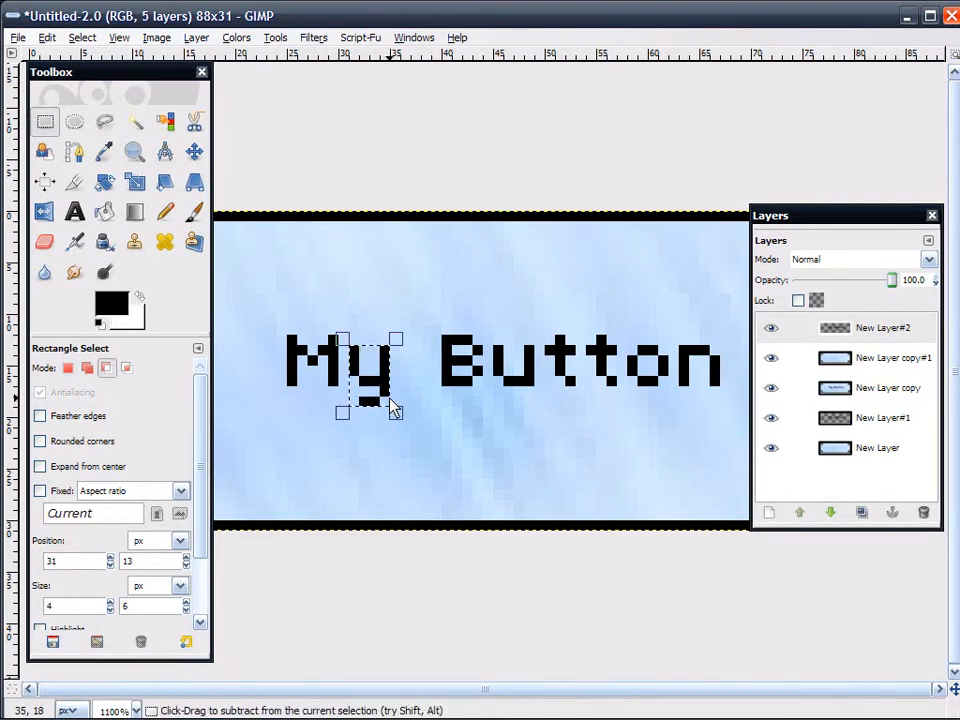
{"action": "key", "text": "ctrl+c"}
{"action": "key", "text": "Delete"}
{"action": "key", "text": "ctrl+v"}
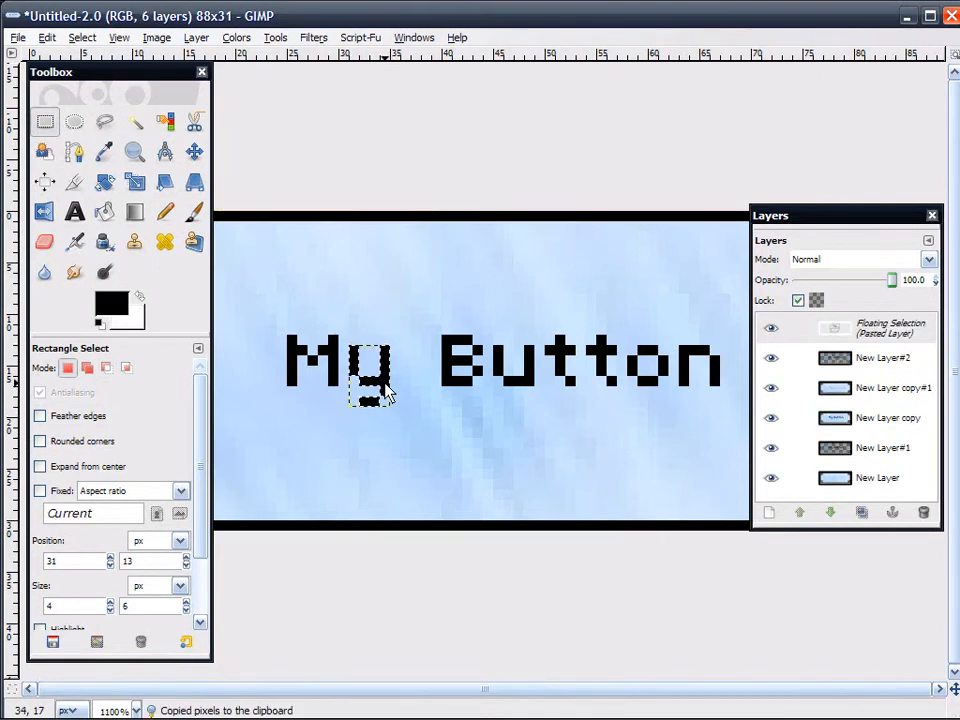
{"action": "key", "text": "Up"}
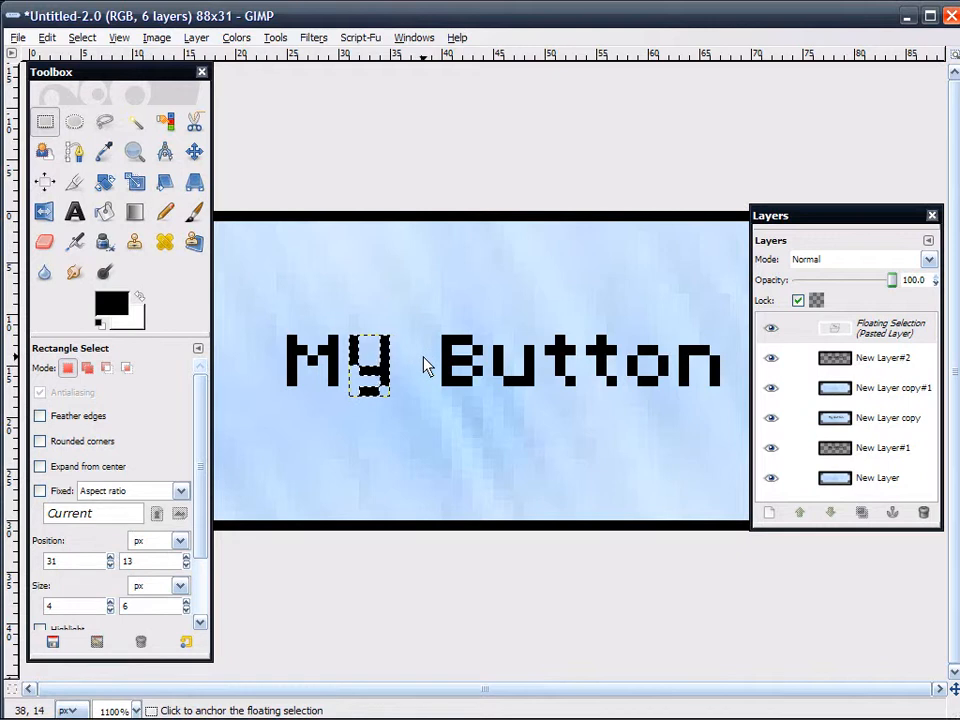
{"action": "left_click", "coordinate": [425, 365]}
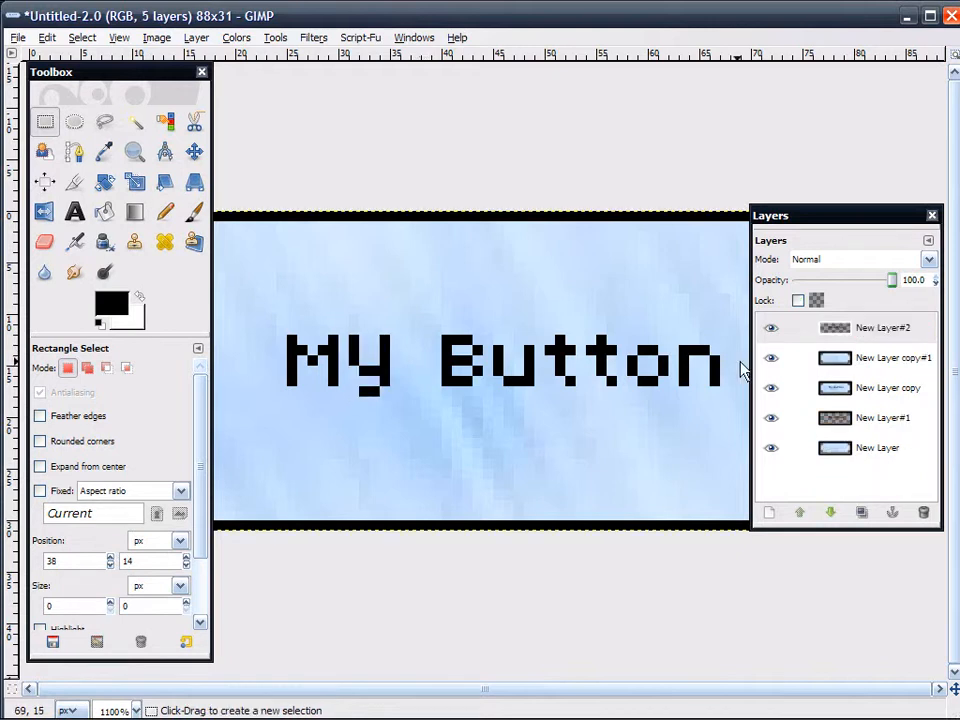
{"action": "right_click", "coordinate": [875, 333]}
{"action": "left_click", "coordinate": [765, 135]}
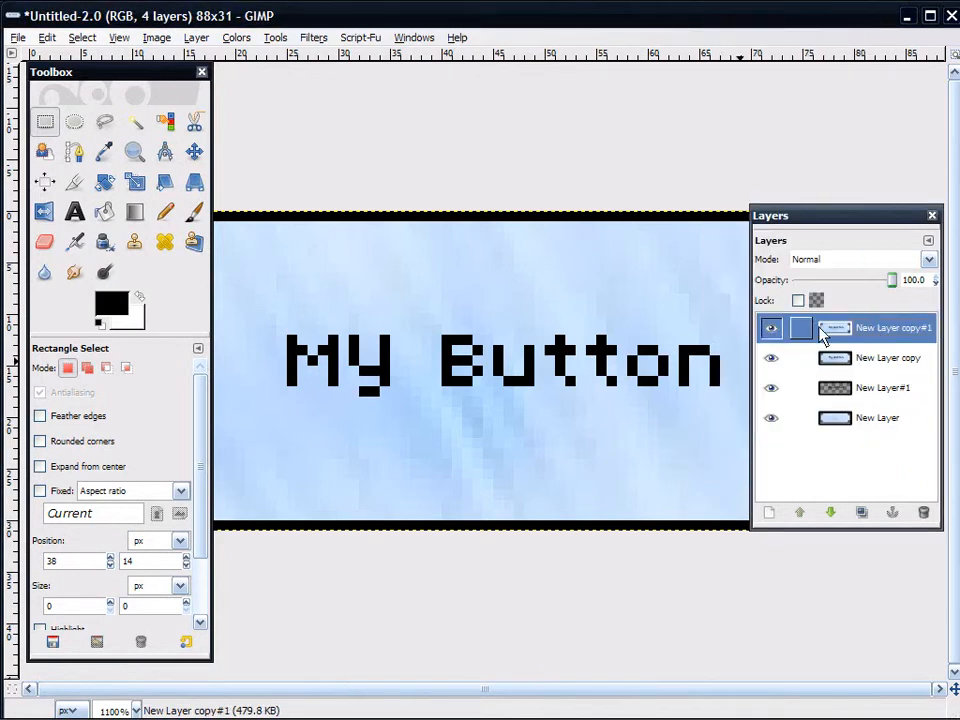
Toggle the raised-y layer on and off repeatedly to compare it with the raised-M layer below
{"action": "left_click", "coordinate": [772, 334]}
{"action": "left_click", "coordinate": [771, 334]}
{"action": "left_click", "coordinate": [771, 334]}
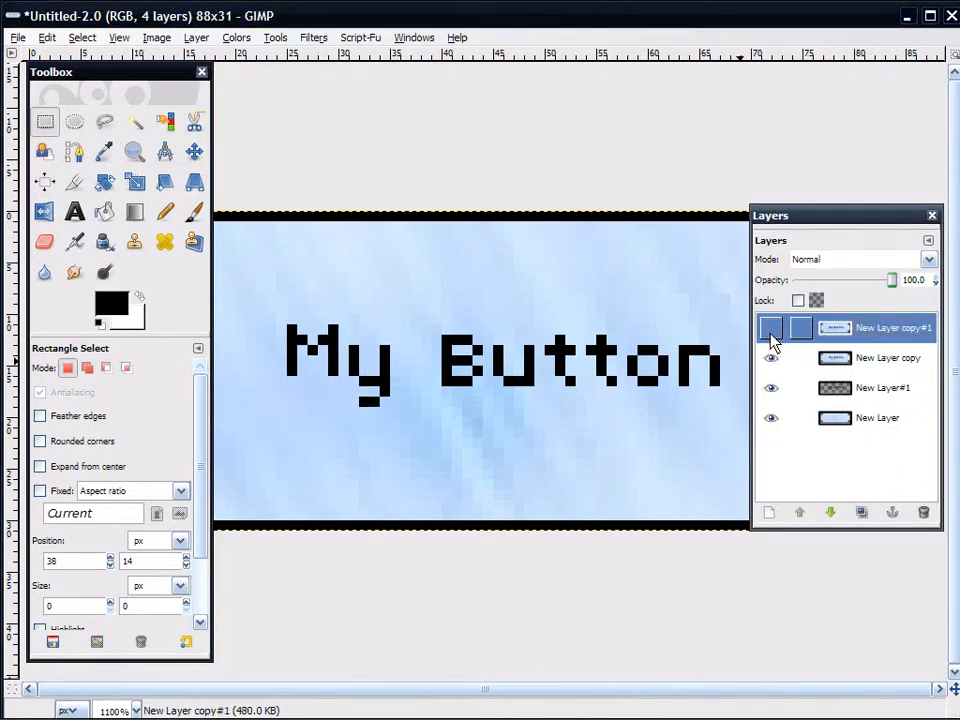
{"action": "left_click", "coordinate": [771, 334]}
{"action": "left_click", "coordinate": [771, 334]}
{"action": "left_click", "coordinate": [771, 334]}
{"action": "left_click", "coordinate": [771, 334]}
{"action": "left_click", "coordinate": [771, 334]}
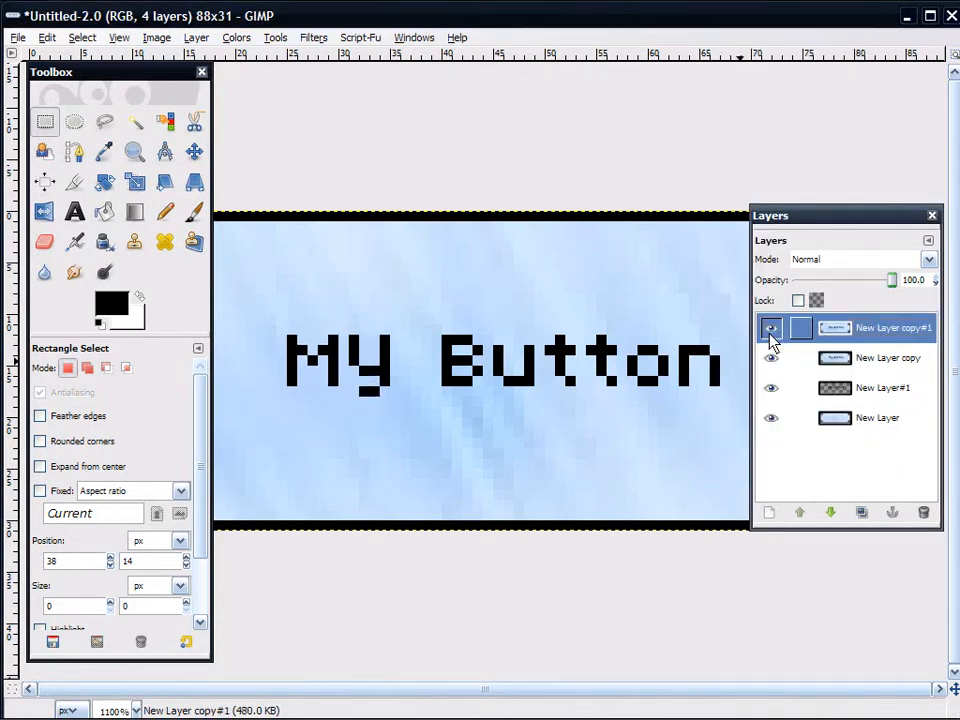
{"action": "left_click", "coordinate": [771, 334]}
{"action": "left_click", "coordinate": [771, 334]}
{"action": "left_click", "coordinate": [771, 334]}
{"action": "left_click", "coordinate": [771, 334]}
{"action": "left_click", "coordinate": [771, 334]}
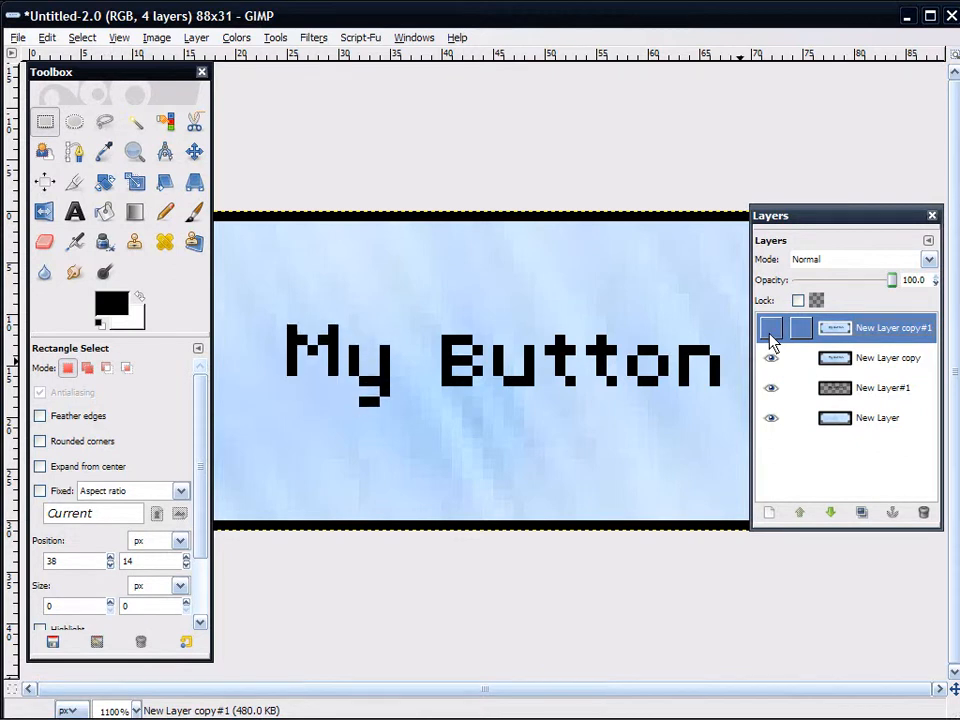
Preview the y's movement by toggling the visibility of the topmost merged layer
{"action": "left_click", "coordinate": [771, 334]}
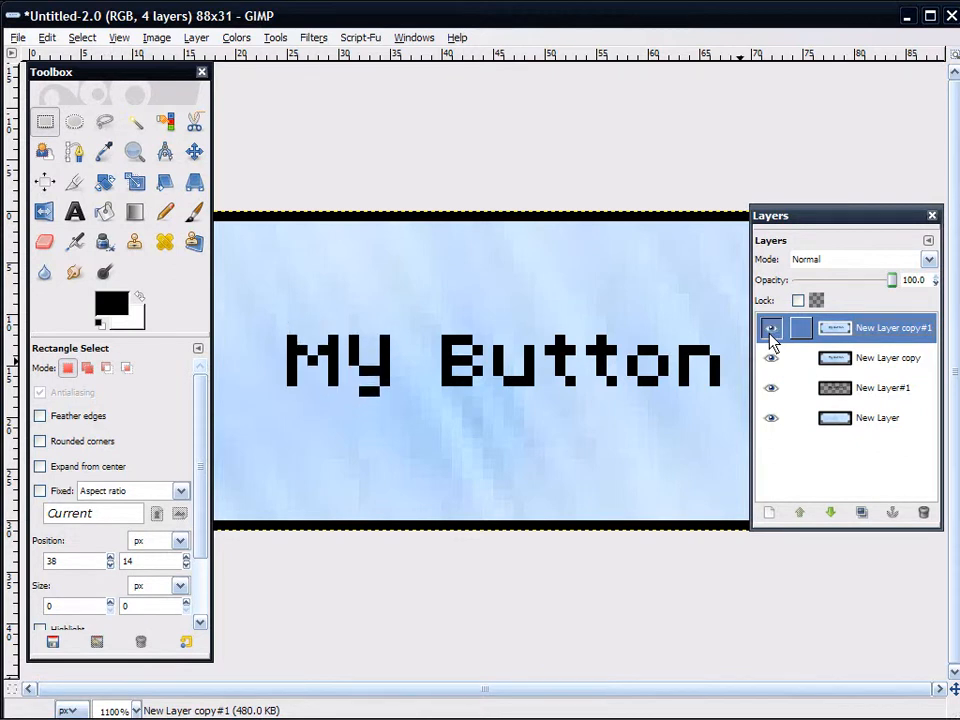
{"action": "left_click", "coordinate": [771, 334]}
{"action": "left_click", "coordinate": [771, 334]}
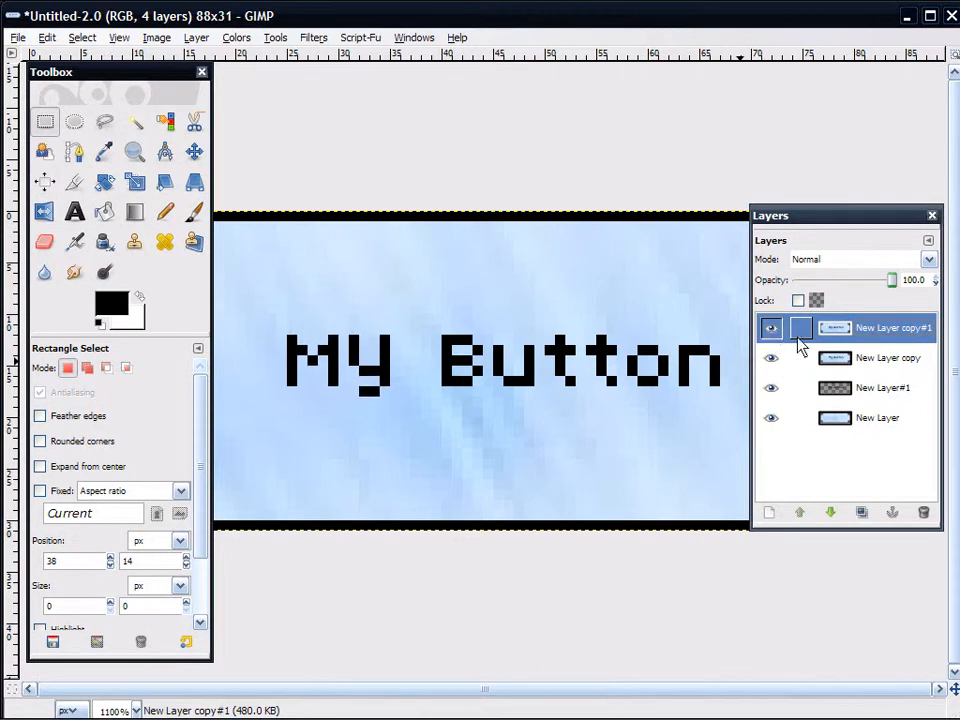
Duplicate the original text and background layers and stack the copies above the raised-y layer, with the text copy topmost
{"action": "left_click", "coordinate": [885, 393]}
{"action": "key", "text": "shift+ctrl+d"}
{"action": "left_click", "coordinate": [889, 448]}
{"action": "key", "text": "shift+ctrl+d"}
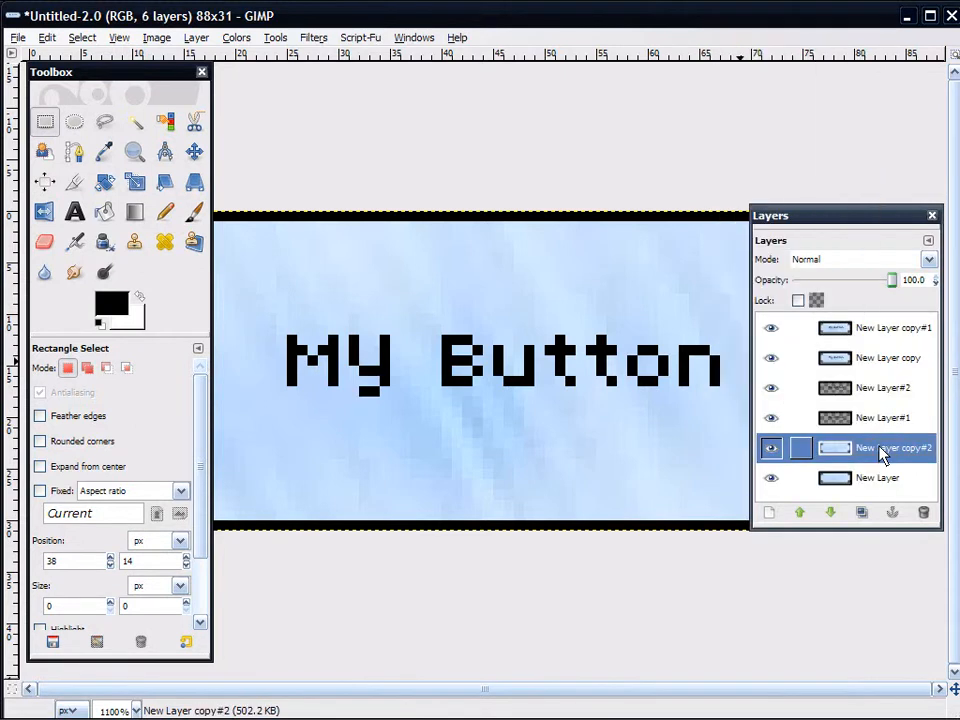
{"action": "left_click_drag", "start_coordinate": [885, 452], "coordinate": [888, 328]}
{"action": "left_click_drag", "start_coordinate": [821, 418], "coordinate": [880, 330]}
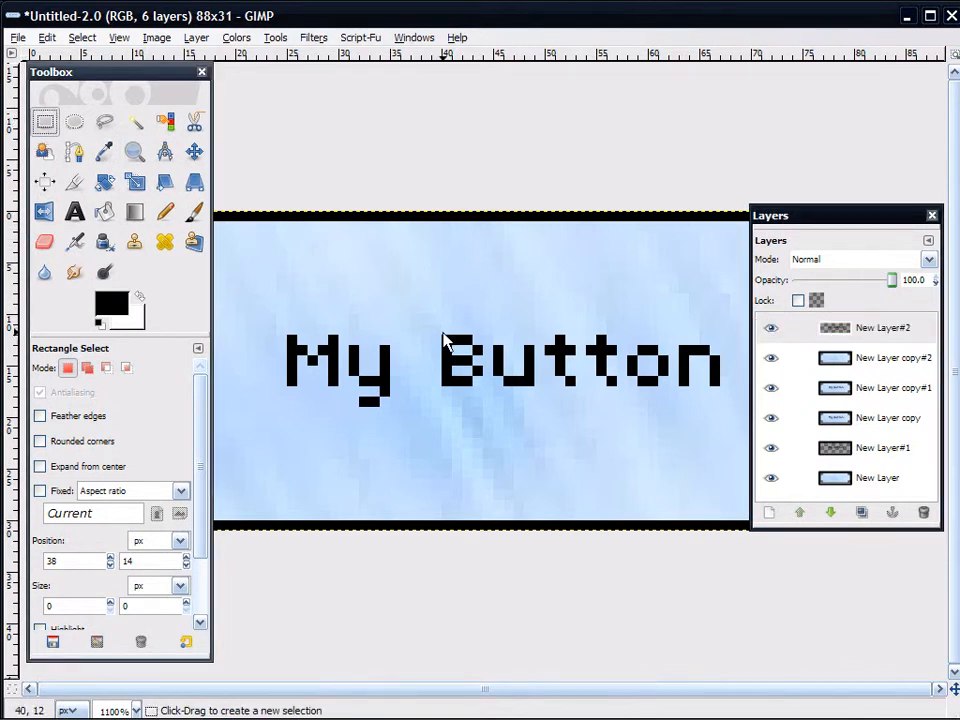
Move the 4 by 5 px letter B up one pixel on the top text layer, merge it onto its background copy, and preview the result
{"action": "left_click_drag", "start_coordinate": [446, 339], "coordinate": [481, 384]}
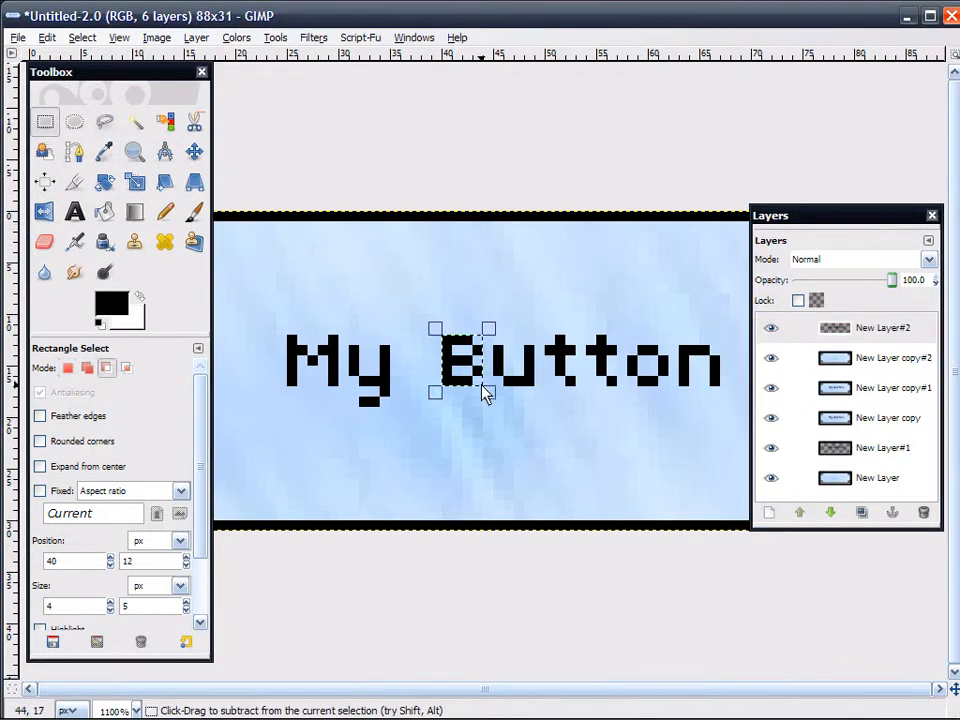
{"action": "key", "text": "ctrl+c"}
{"action": "key", "text": "ctrl+v"}
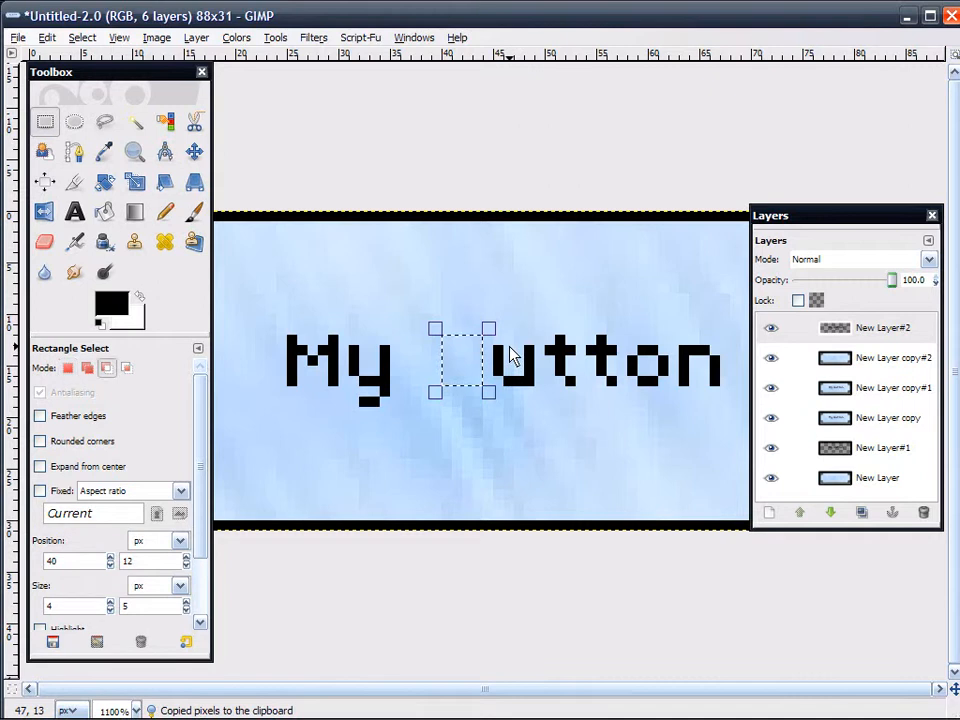
{"action": "key", "text": "Up"}
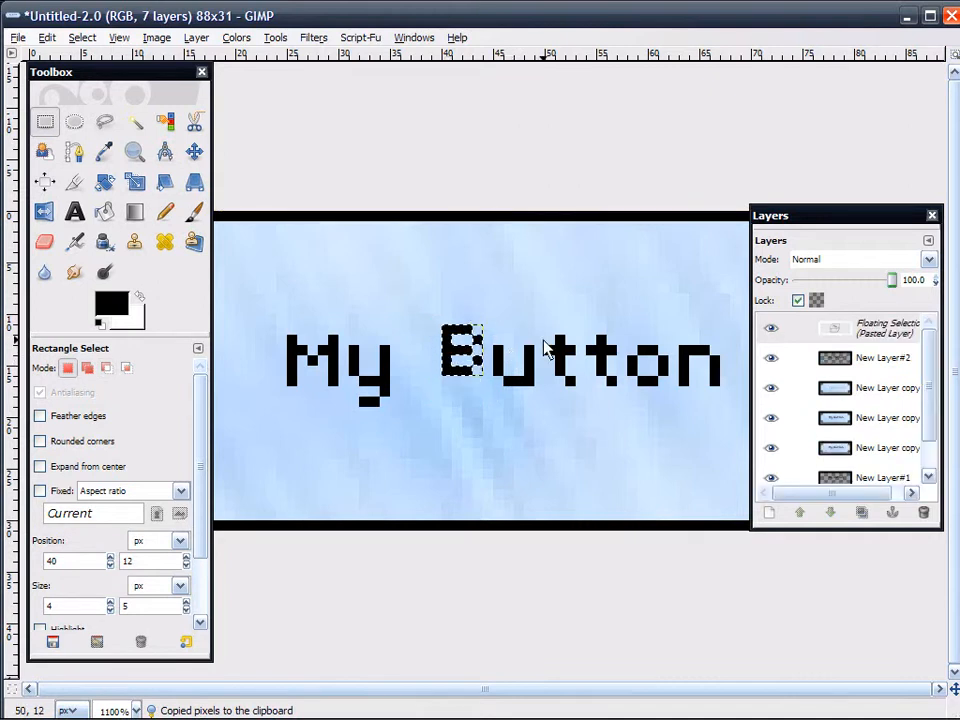
{"action": "left_click", "coordinate": [529, 336]}
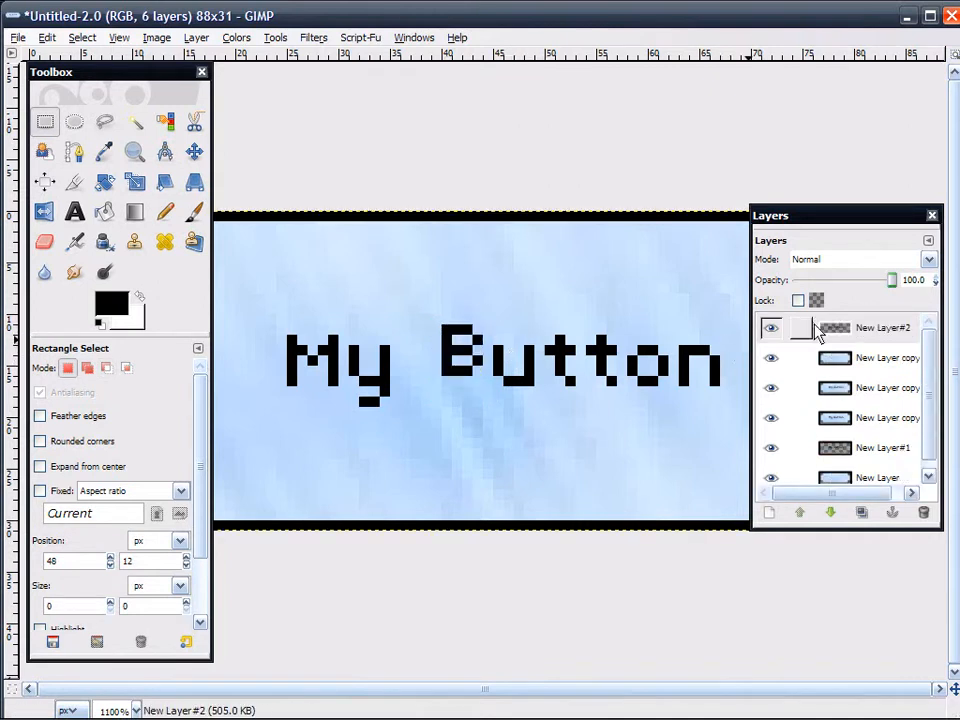
{"action": "right_click", "coordinate": [868, 329]}
{"action": "left_click", "coordinate": [815, 122]}
{"action": "left_click", "coordinate": [772, 330]}
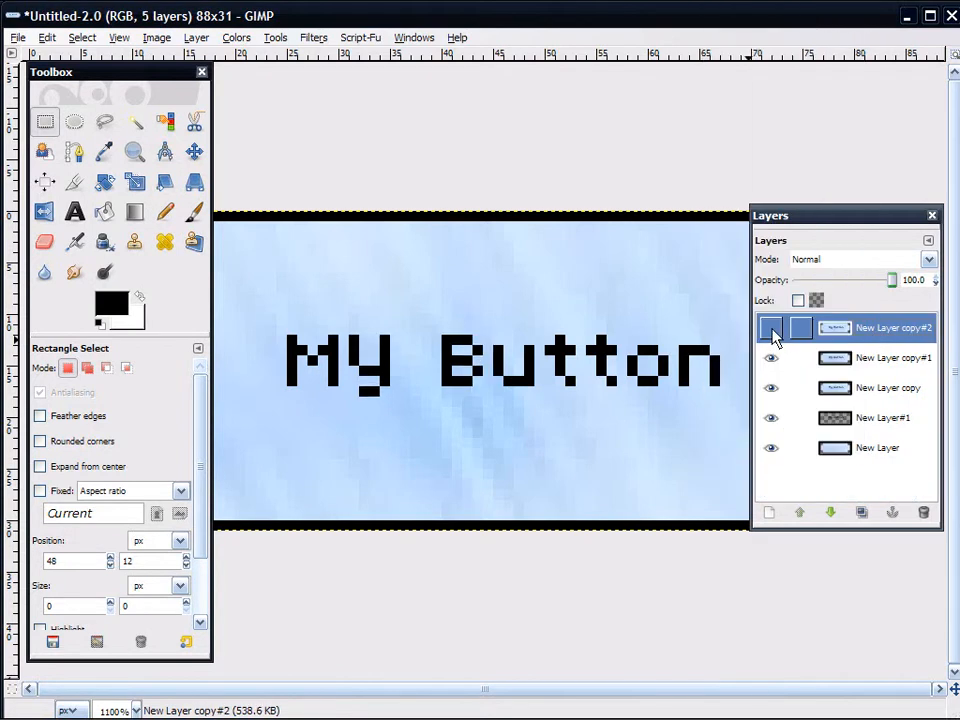
{"action": "left_click", "coordinate": [772, 330]}
Duplicate the original text and background layers and stack the copies above the raised-B layer, with the text copy topmost
{"action": "right_click", "coordinate": [868, 422]}
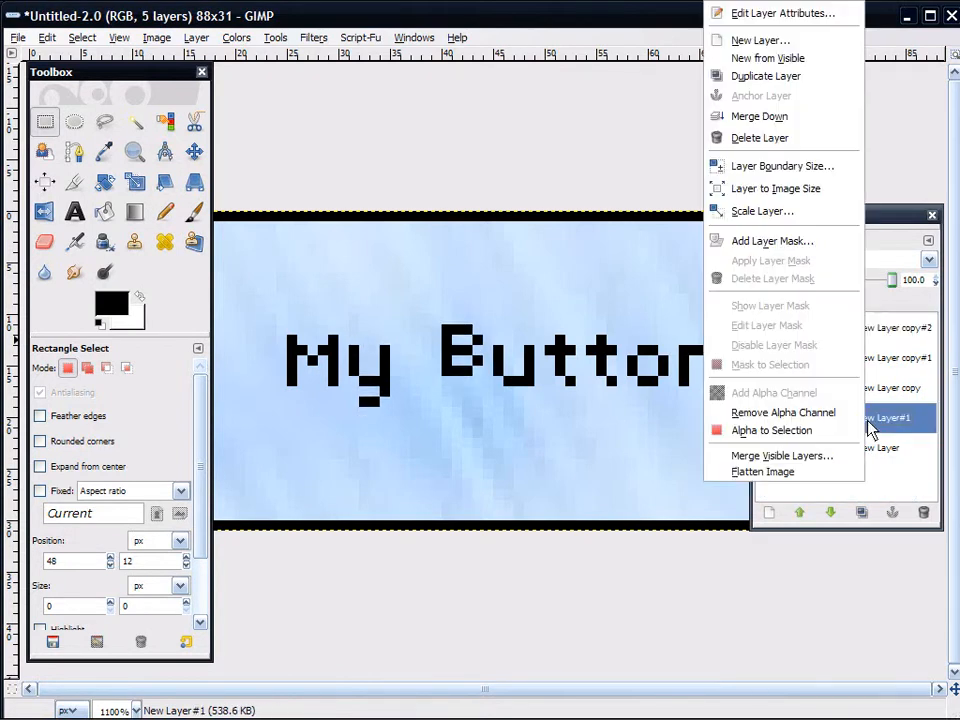
{"action": "key", "text": "u"}
{"action": "right_click", "coordinate": [868, 476]}
{"action": "key", "text": "u"}
{"action": "left_click_drag", "start_coordinate": [870, 480], "coordinate": [866, 330]}
{"action": "left_click_drag", "start_coordinate": [868, 450], "coordinate": [866, 330]}
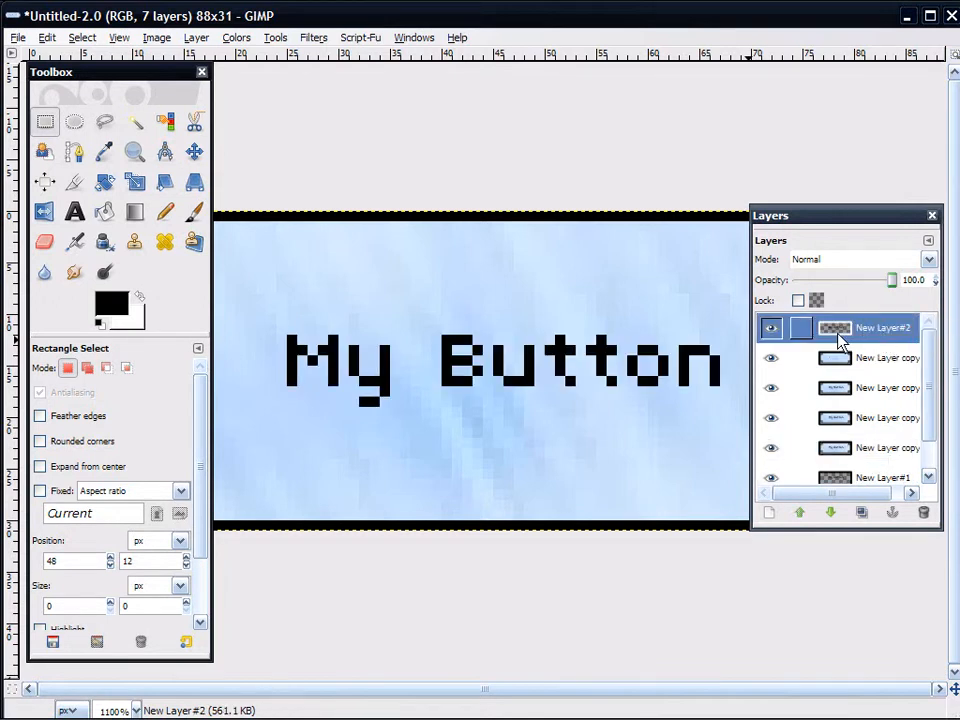
Move the 4 by 4 px letter u up one pixel on the top text layer, and merge that layer onto its background copy
{"action": "left_click_drag", "start_coordinate": [497, 354], "coordinate": [540, 390]}
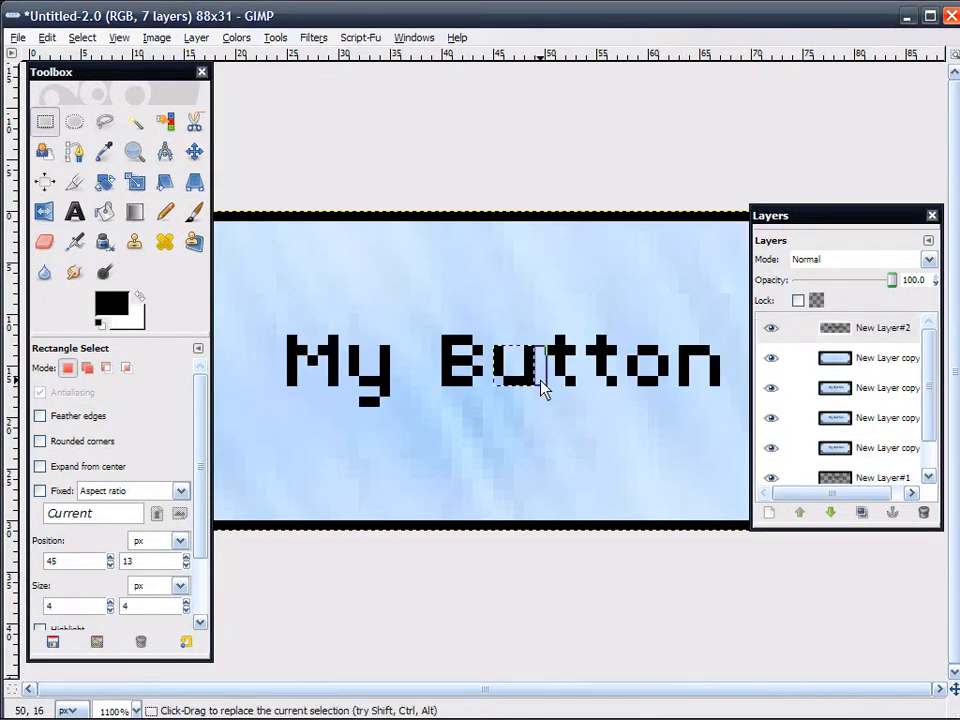
{"action": "key", "text": "ctrl+c"}
{"action": "key", "text": "ctrl+v"}
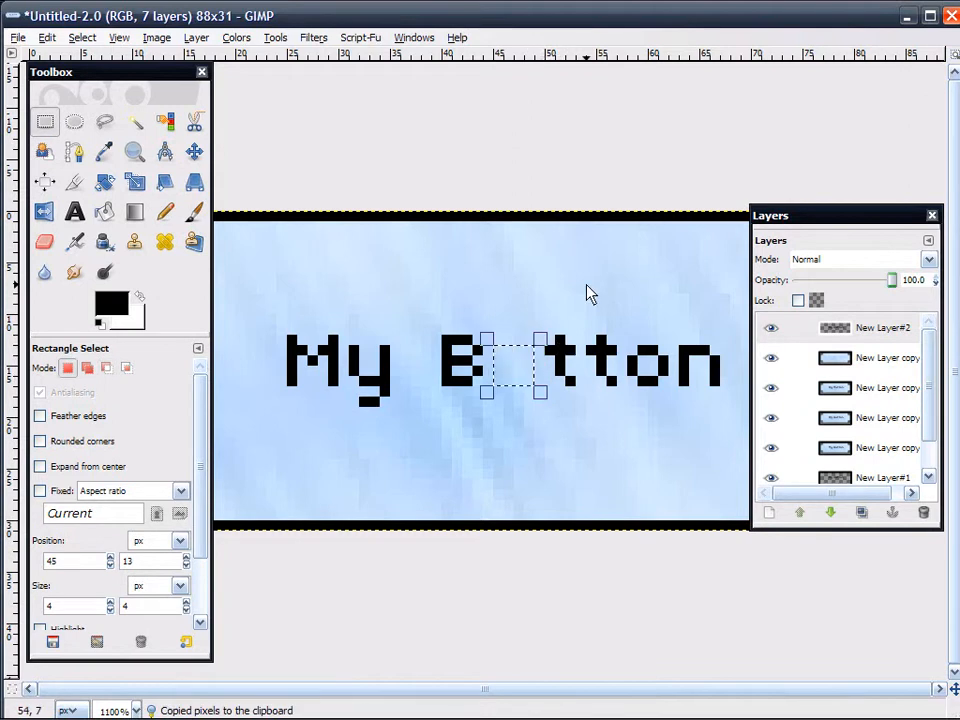
{"action": "left_click", "coordinate": [587, 286]}
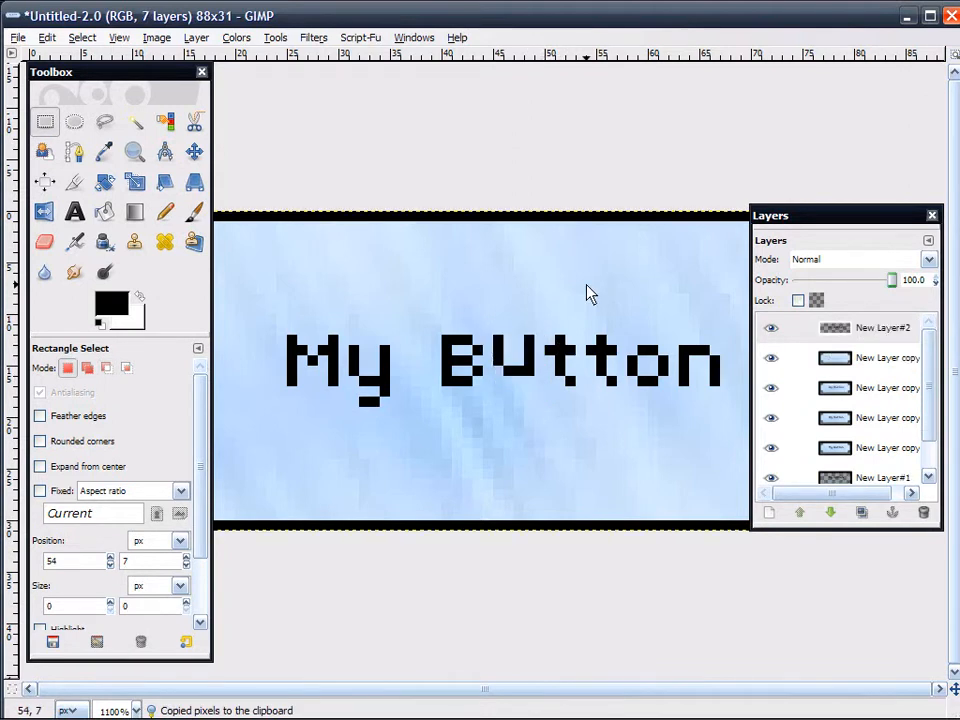
{"action": "right_click", "coordinate": [870, 323]}
{"action": "key", "text": "w"}
Duplicate the original text and background layers and stack the copies above the raised-u layer, with the text copy topmost
{"action": "scroll", "coordinate": [866, 378], "scroll_direction": "down", "scroll_amount": 1}
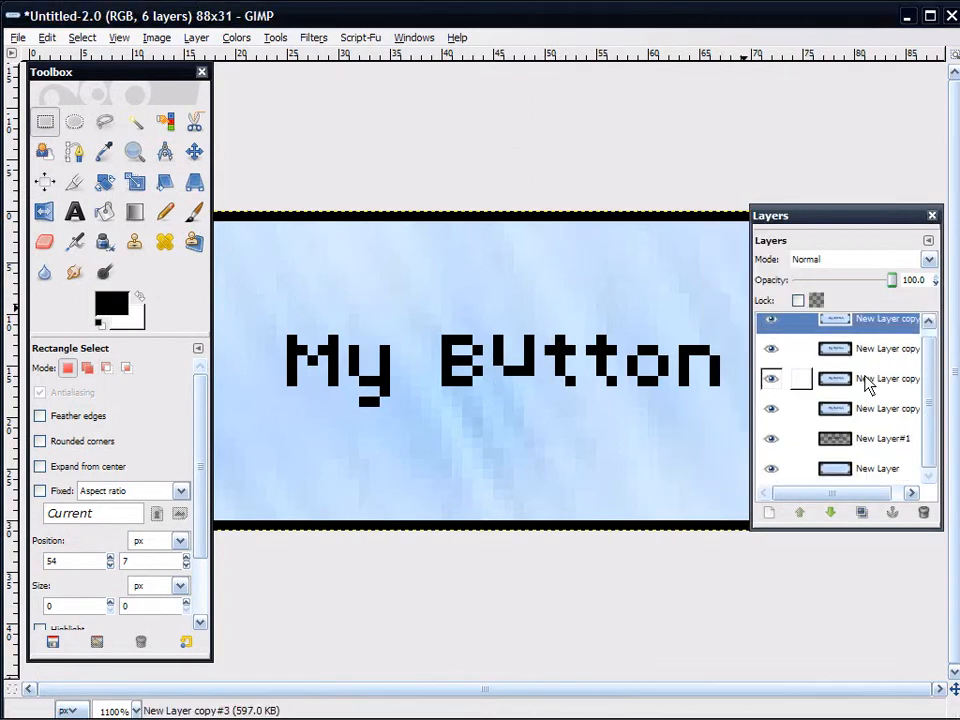
{"action": "right_click", "coordinate": [864, 434]}
{"action": "key", "text": "u"}
{"action": "scroll", "coordinate": [862, 455], "scroll_direction": "down", "scroll_amount": 1}
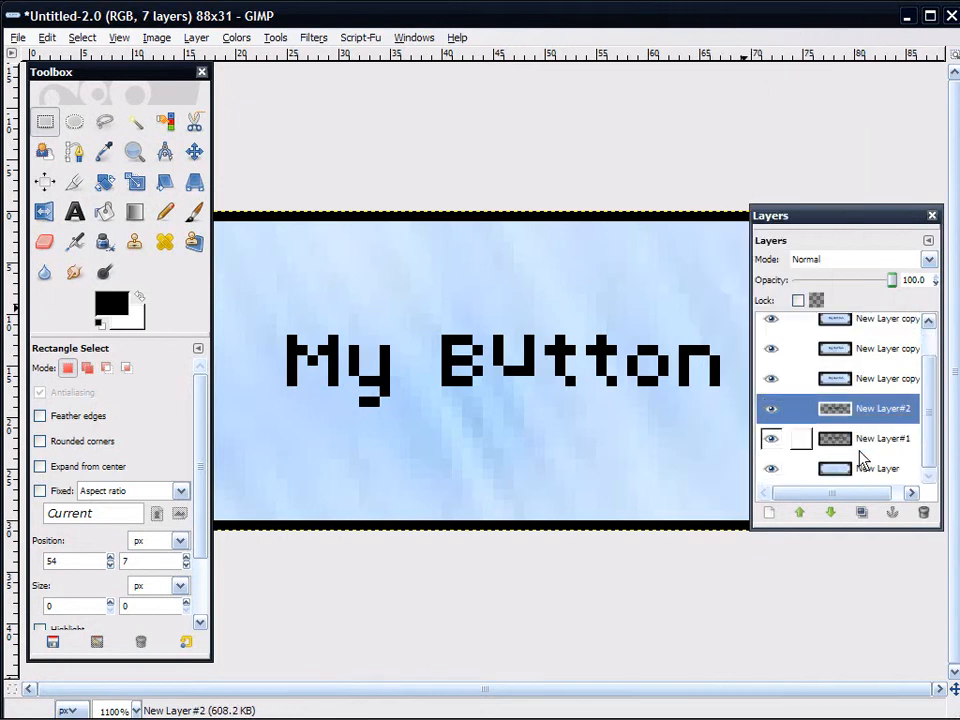
{"action": "right_click", "coordinate": [865, 465]}
{"action": "key", "text": "u"}
{"action": "left_click_drag", "start_coordinate": [865, 465], "coordinate": [868, 330]}
{"action": "scroll", "coordinate": [860, 420], "scroll_direction": "down", "scroll_amount": 1}
{"action": "left_click_drag", "start_coordinate": [866, 443], "coordinate": [872, 330]}
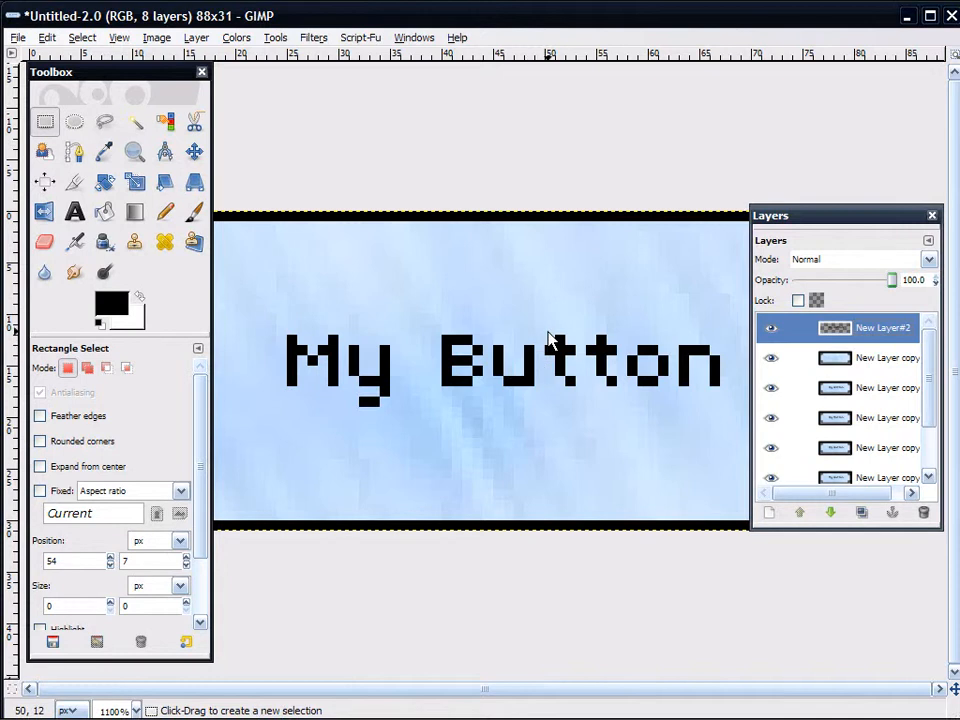
Move the first 3 by 5 px letter t up one pixel on the top text layer, and merge that layer onto its background copy
{"action": "left_click_drag", "start_coordinate": [549, 337], "coordinate": [580, 395]}
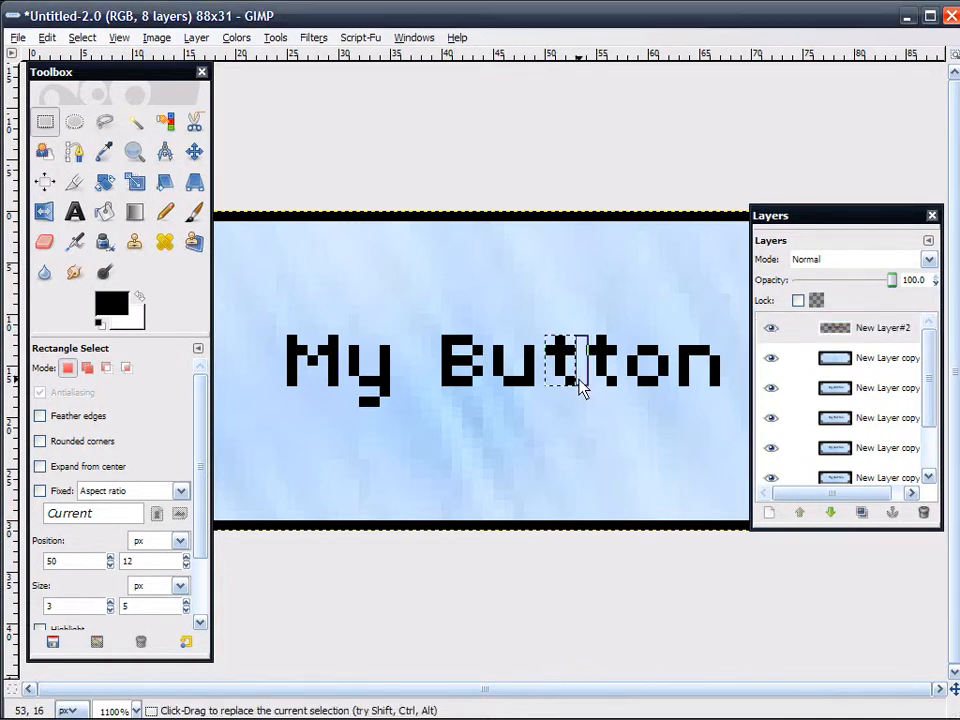
{"action": "key", "text": "ctrl+c"}
{"action": "key", "text": "Delete"}
{"action": "key", "text": "ctrl+v"}
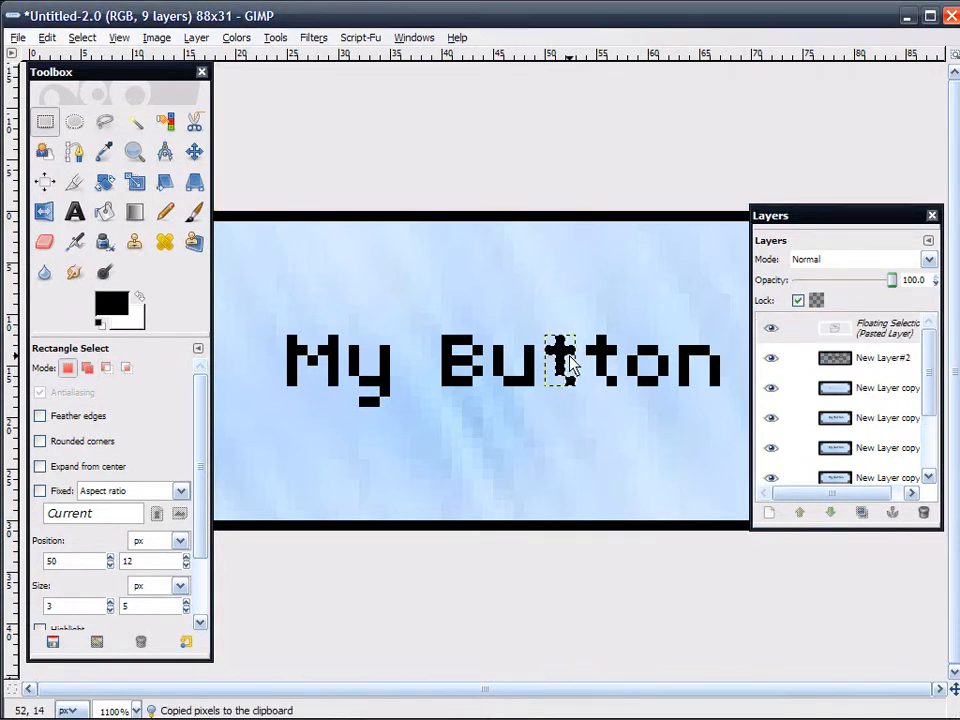
{"action": "key", "text": "Up"}
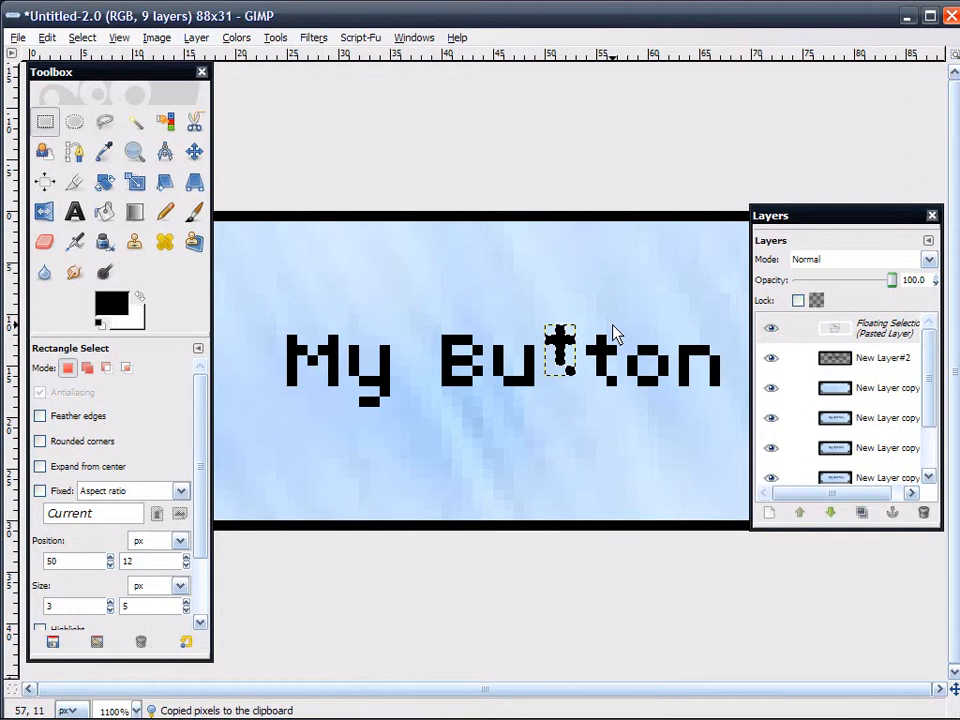
{"action": "left_click", "coordinate": [612, 325]}
{"action": "right_click", "coordinate": [873, 328]}
{"action": "left_click", "coordinate": [875, 323]}
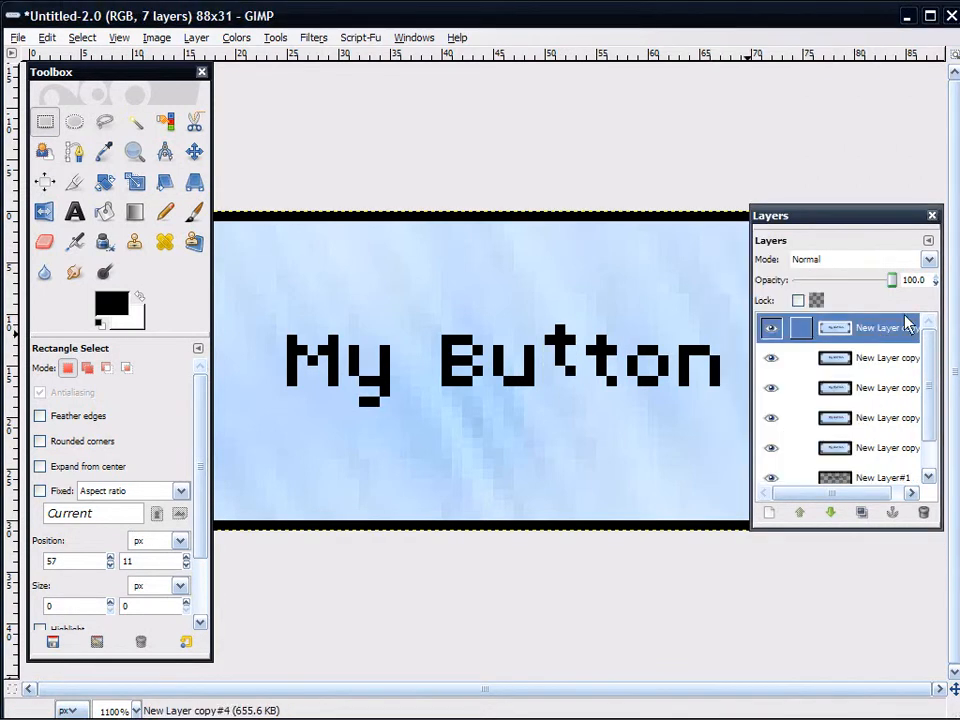
Duplicate the original text and background layers and stack the copies above the layer with the raised first t, with the text copy topmost
{"action": "scroll", "coordinate": [885, 400], "scroll_direction": "down", "scroll_amount": 1}
{"action": "right_click", "coordinate": [872, 436]}
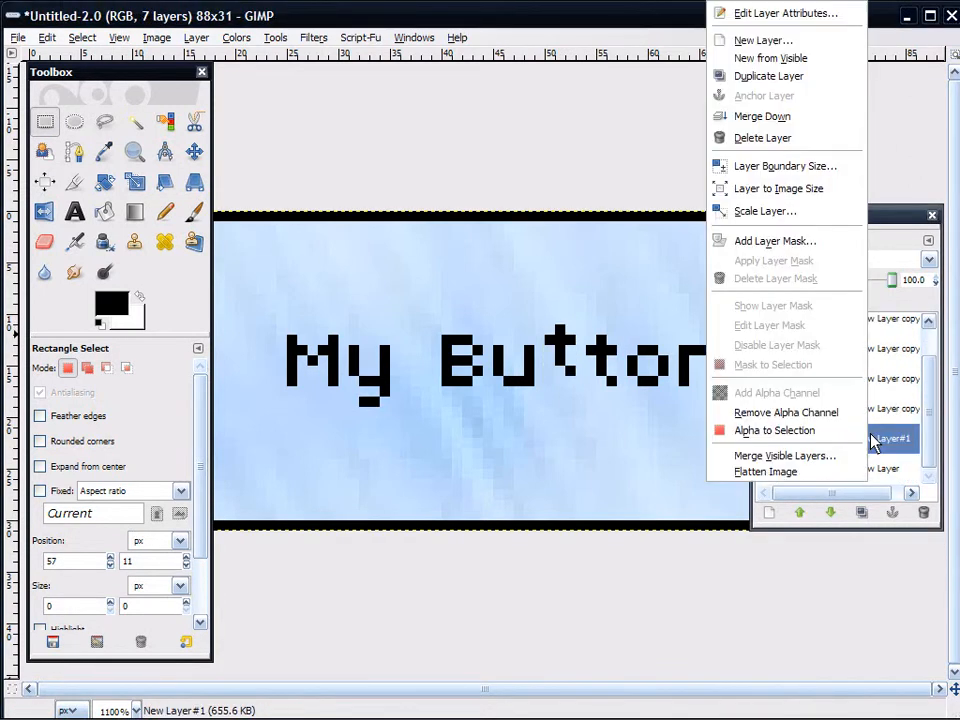
{"action": "key", "text": "u"}
{"action": "right_click", "coordinate": [874, 467]}
{"action": "key", "text": "u"}
{"action": "left_click_drag", "start_coordinate": [875, 473], "coordinate": [790, 328]}
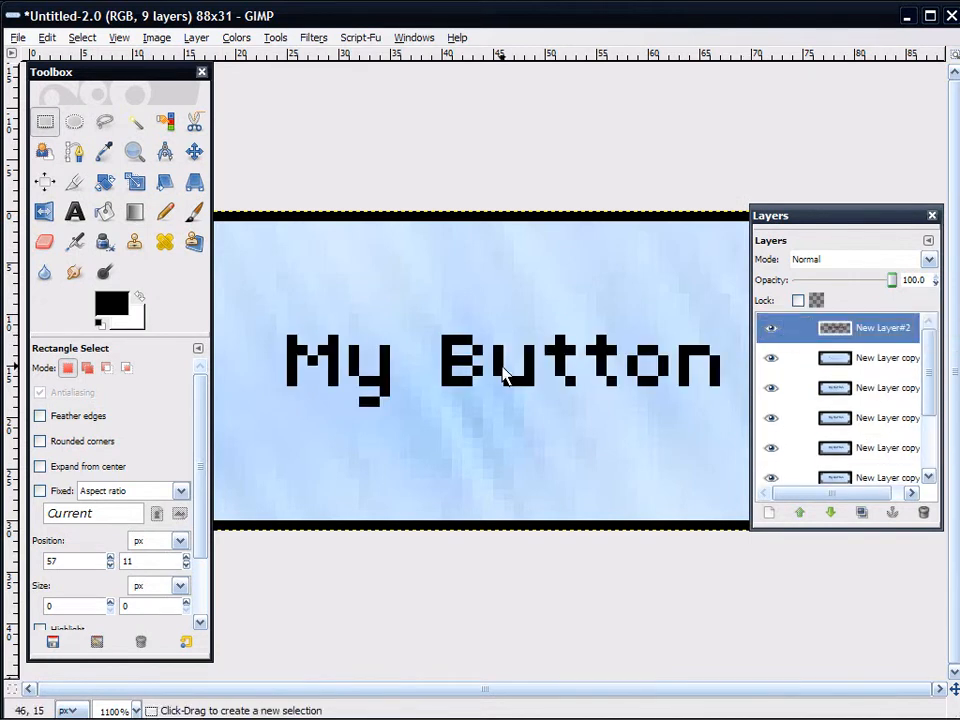
Move the second 3 by 5 px letter t up one pixel on the top text layer, and merge that layer onto its background copy
{"action": "left_click_drag", "start_coordinate": [591, 334], "coordinate": [623, 394]}
{"action": "key", "text": "ctrl"}
{"action": "key", "text": "ctrl+c"}
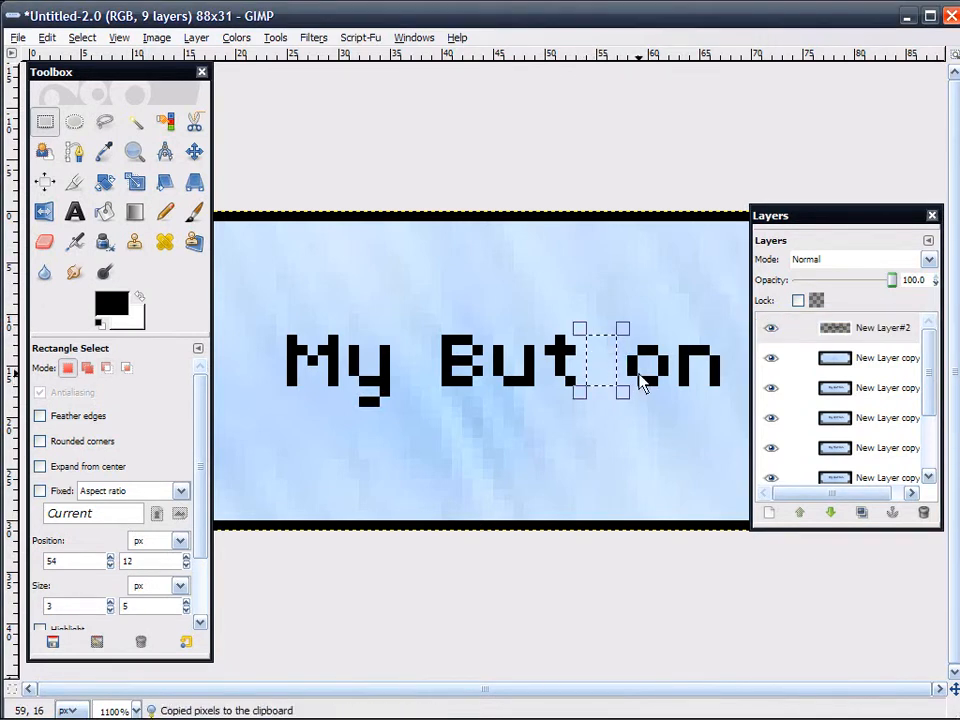
{"action": "key", "text": "ctrl+v"}
{"action": "left_click", "coordinate": [643, 385]}
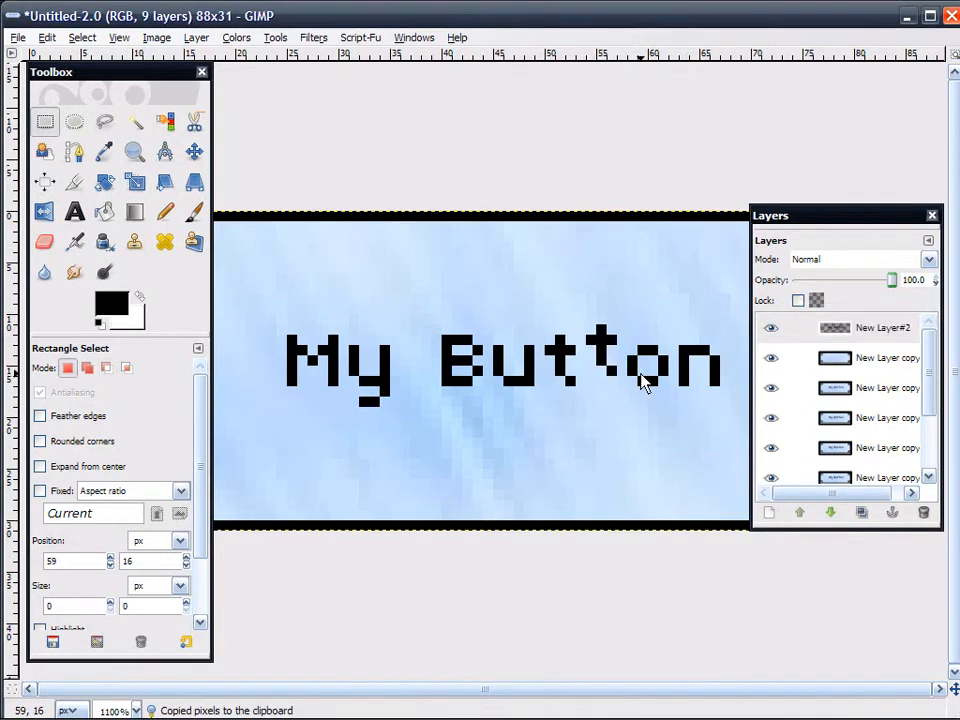
{"action": "right_click", "coordinate": [864, 343]}
{"action": "left_click", "coordinate": [760, 137]}
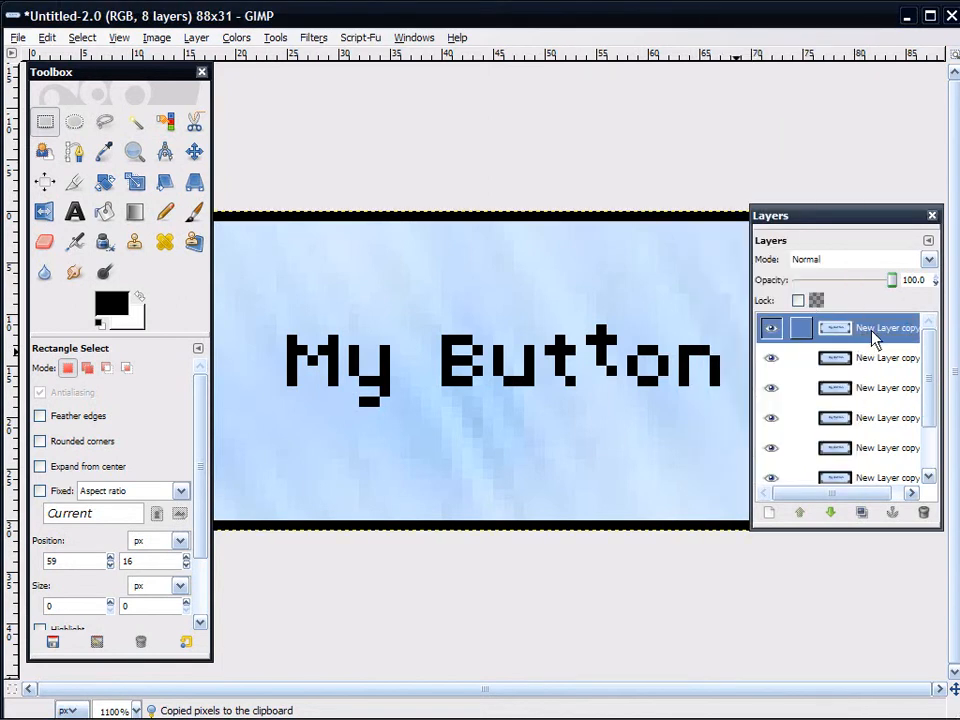
Duplicate the original text and background layers and stack the copies above the layer with the raised second t, with the text copy topmost
{"action": "scroll", "coordinate": [874, 400], "scroll_direction": "down", "scroll_amount": 2}
{"action": "key", "text": "ctrl+z"}
{"action": "scroll", "coordinate": [876, 457], "scroll_direction": "down", "scroll_amount": 1}
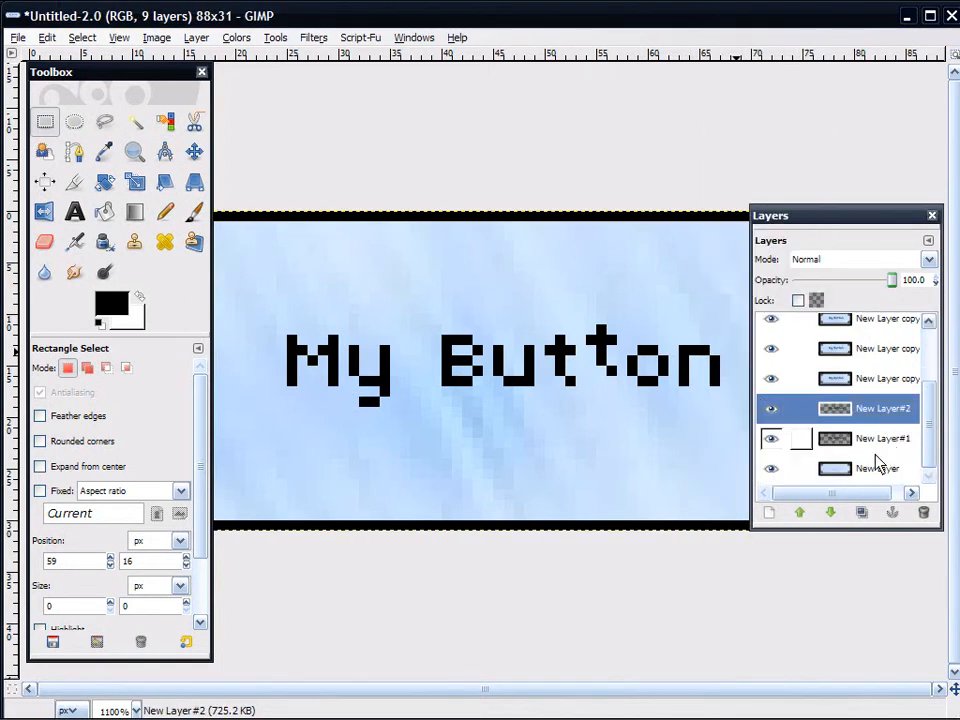
{"action": "right_click", "coordinate": [868, 464]}
{"action": "left_click", "coordinate": [780, 75]}
{"action": "left_click_drag", "start_coordinate": [868, 468], "coordinate": [879, 324]}
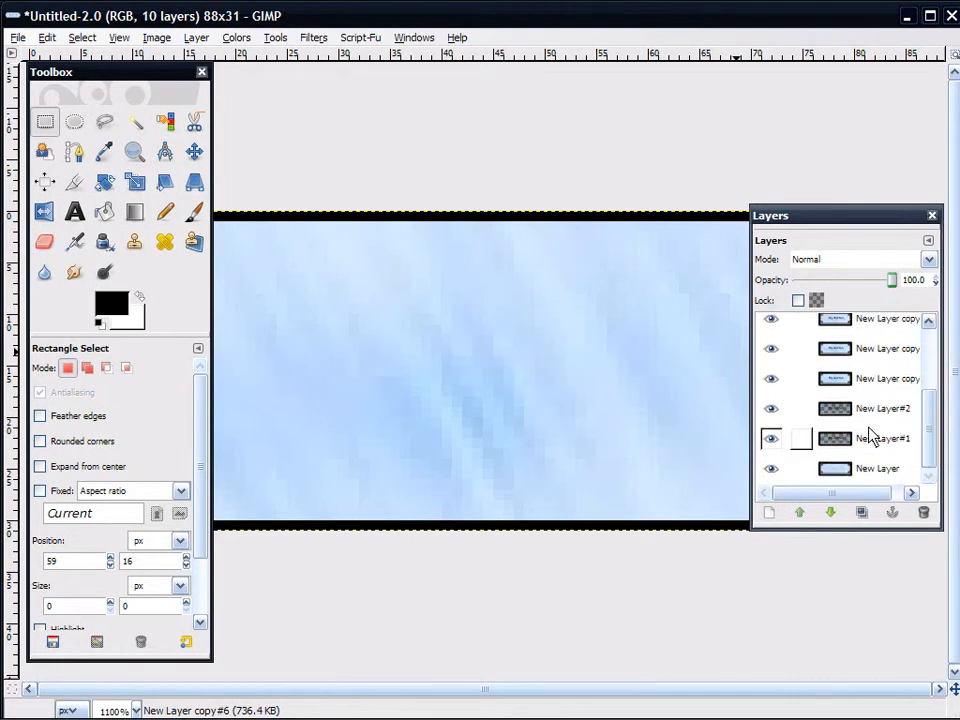
{"action": "left_click_drag", "start_coordinate": [879, 420], "coordinate": [873, 325]}
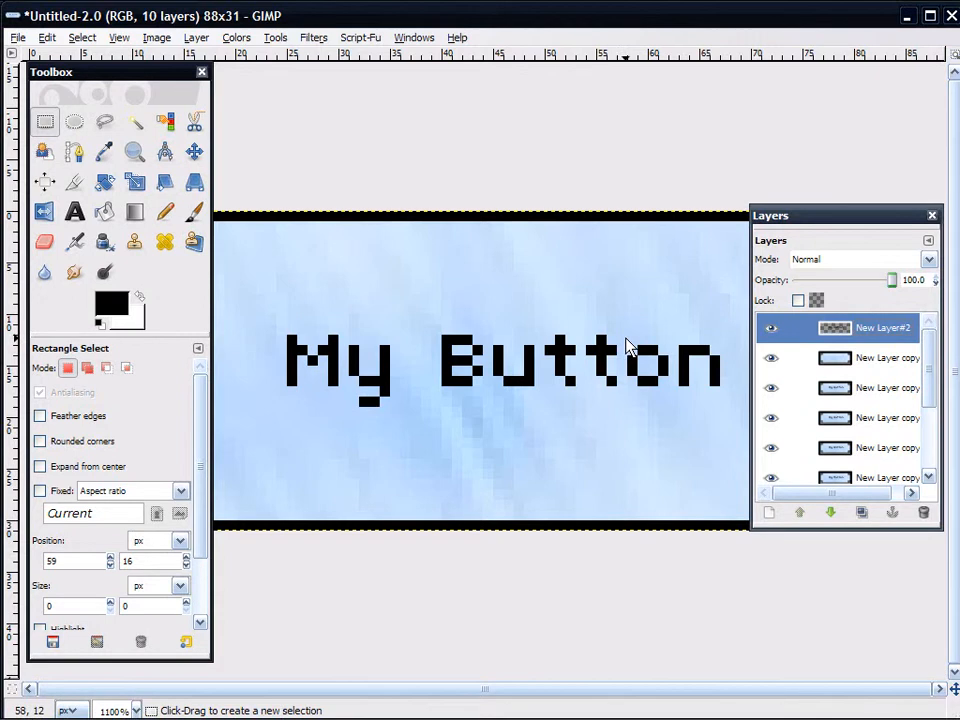
Move the 4 by 4 px letter o up one pixel on the top text layer, and merge that layer onto its background copy
{"action": "left_click_drag", "start_coordinate": [628, 337], "coordinate": [674, 387]}
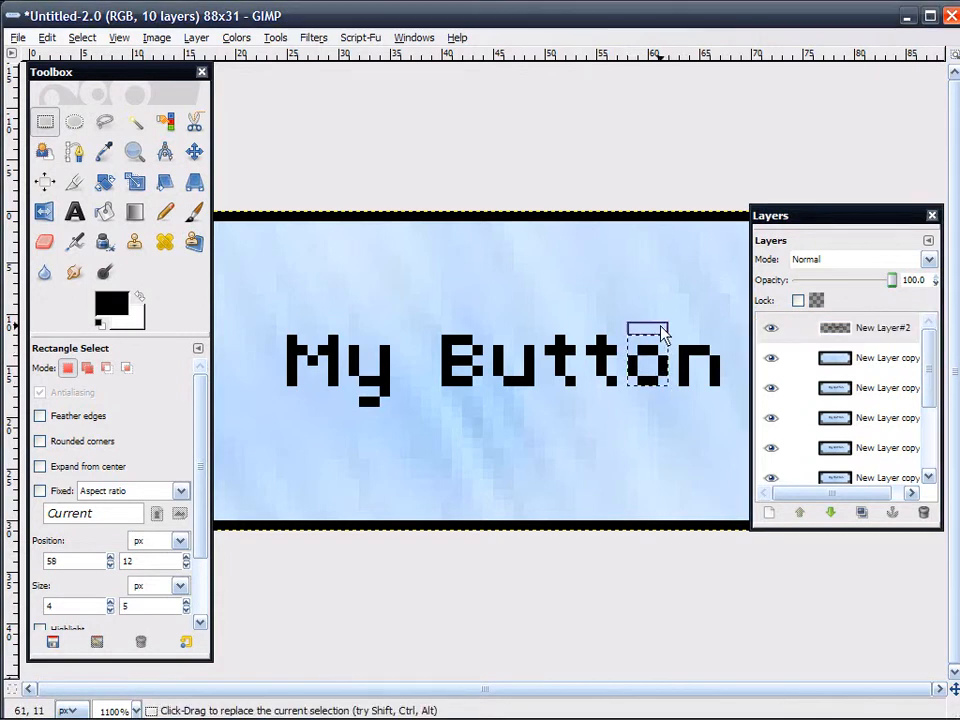
{"action": "left_click_drag", "start_coordinate": [660, 327], "coordinate": [659, 336]}
{"action": "key", "text": "ctrl+c"}
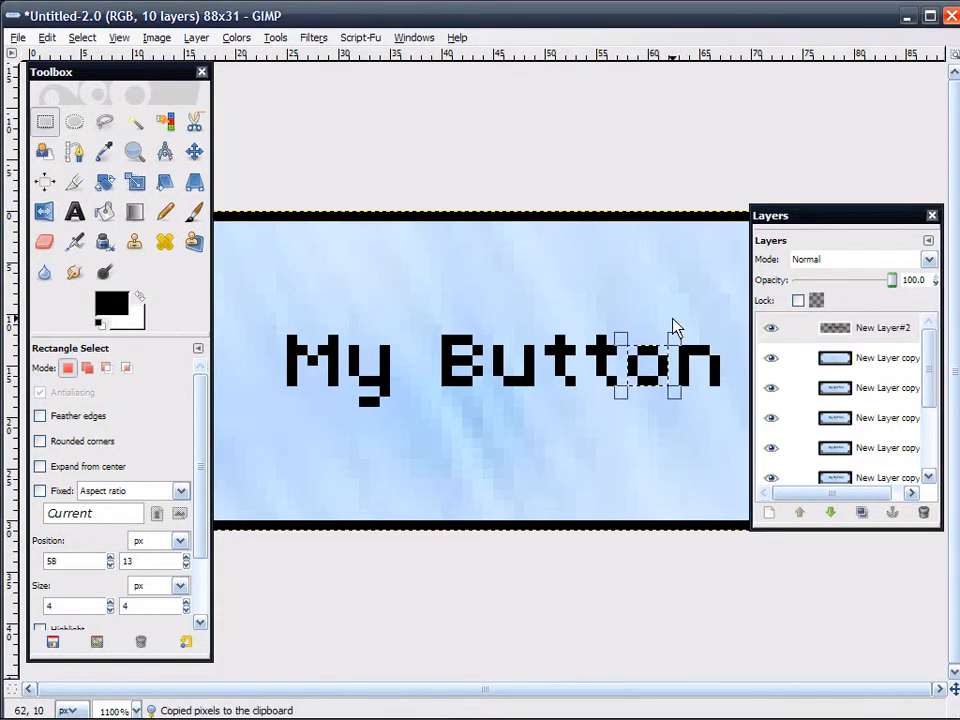
{"action": "key", "text": "Delete"}
{"action": "key", "text": "ctrl+v"}
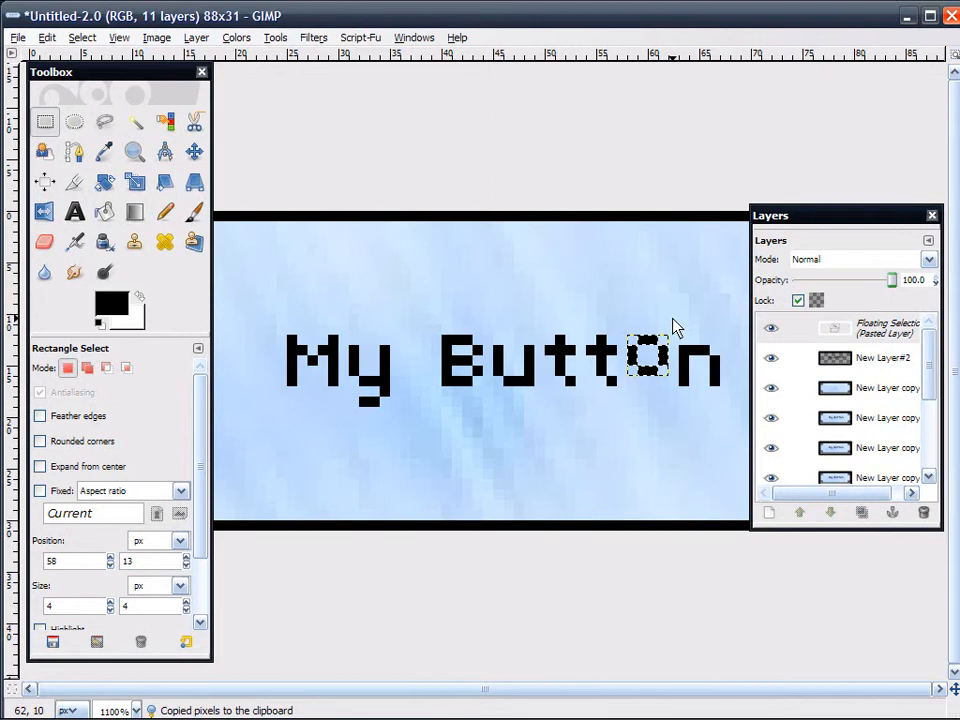
{"action": "left_click", "coordinate": [673, 326]}
{"action": "right_click", "coordinate": [896, 334]}
{"action": "key", "text": "w"}
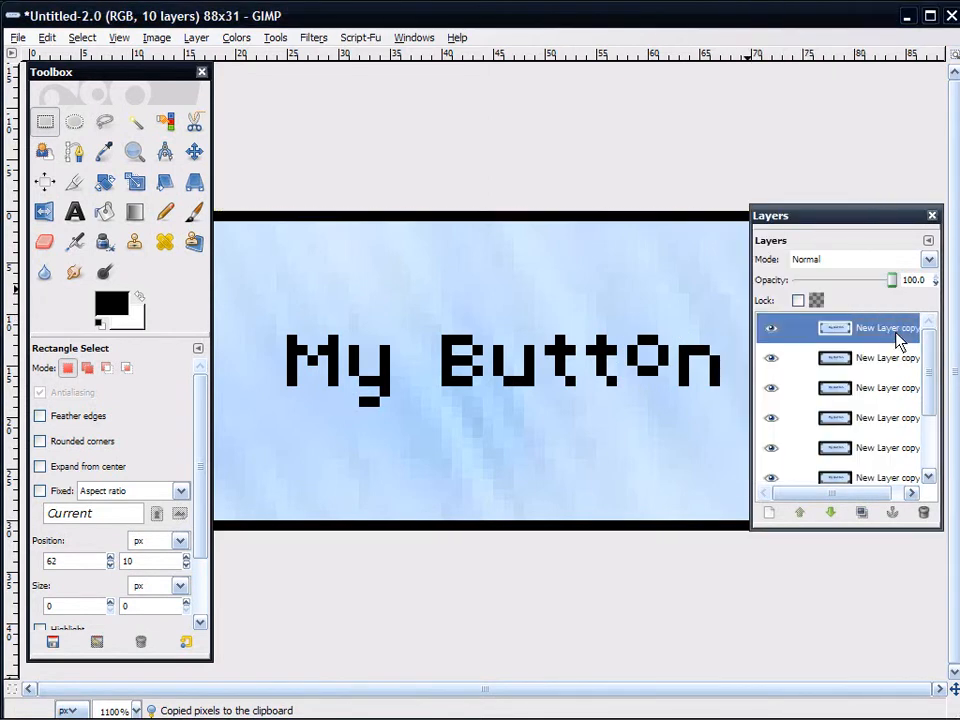
Duplicate the original text and background layers and stack the copies above the raised-o layer, with the text copy topmost
{"action": "scroll", "coordinate": [887, 335], "scroll_direction": "down", "scroll_amount": 4}
{"action": "right_click", "coordinate": [866, 437]}
{"action": "key", "text": "u"}
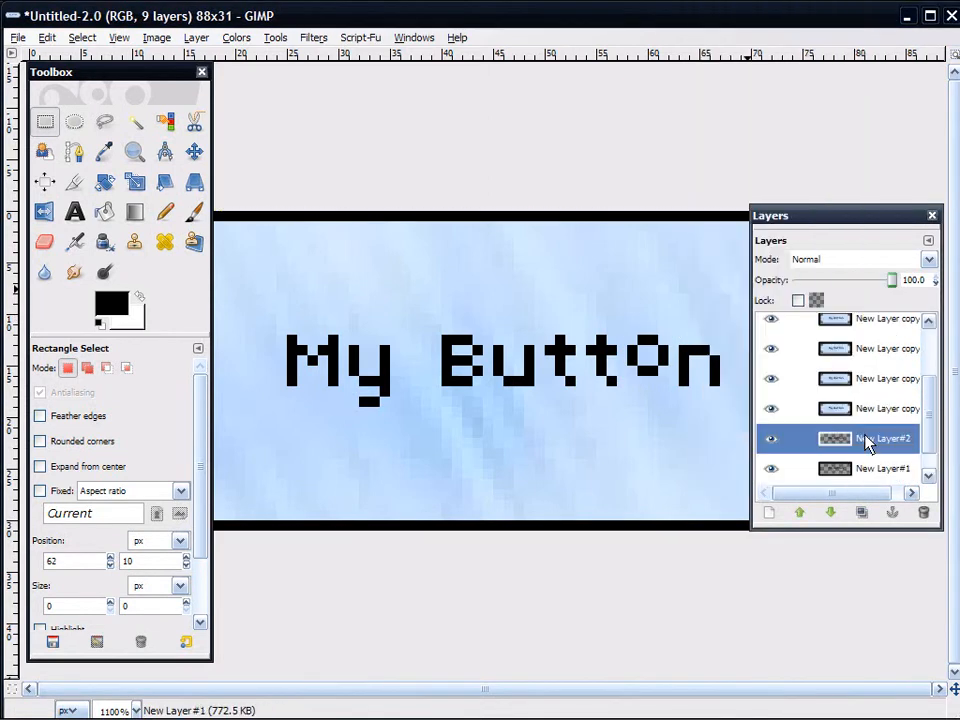
{"action": "right_click", "coordinate": [868, 467]}
{"action": "key", "text": "u"}
{"action": "left_click_drag", "start_coordinate": [868, 470], "coordinate": [866, 328]}
{"action": "scroll", "coordinate": [864, 407], "scroll_direction": "down", "scroll_amount": 1}
{"action": "left_click", "coordinate": [873, 411]}
{"action": "left_click_drag", "start_coordinate": [873, 418], "coordinate": [862, 333]}
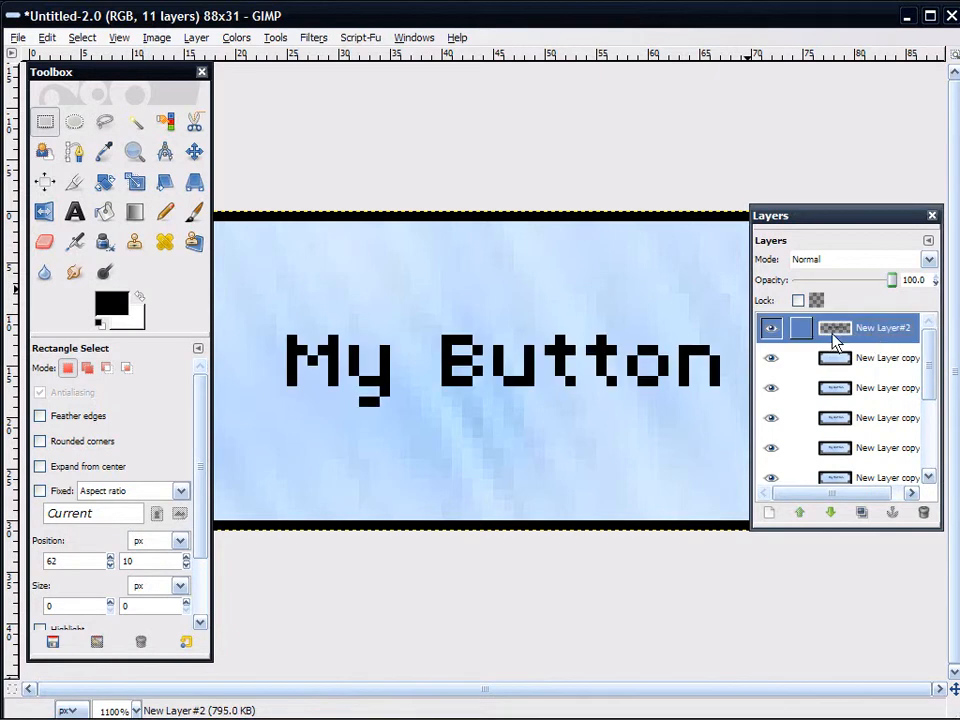
Move the 4 by 4 px letter n up one pixel on the top text layer, and merge that layer onto its background copy
{"action": "left_click", "coordinate": [683, 355]}
{"action": "left_click_drag", "start_coordinate": [683, 355], "coordinate": [722, 385]}
{"action": "key", "text": "ctrl+c"}
{"action": "key", "text": "Delete"}
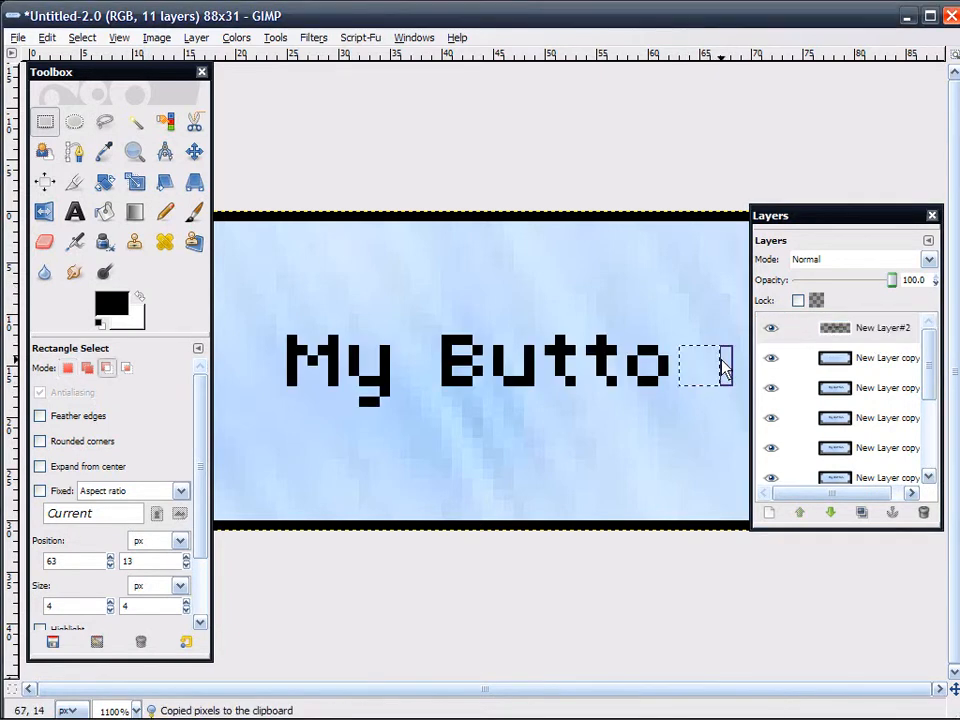
{"action": "key", "text": "ctrl+v"}
{"action": "left_click", "coordinate": [700, 385]}
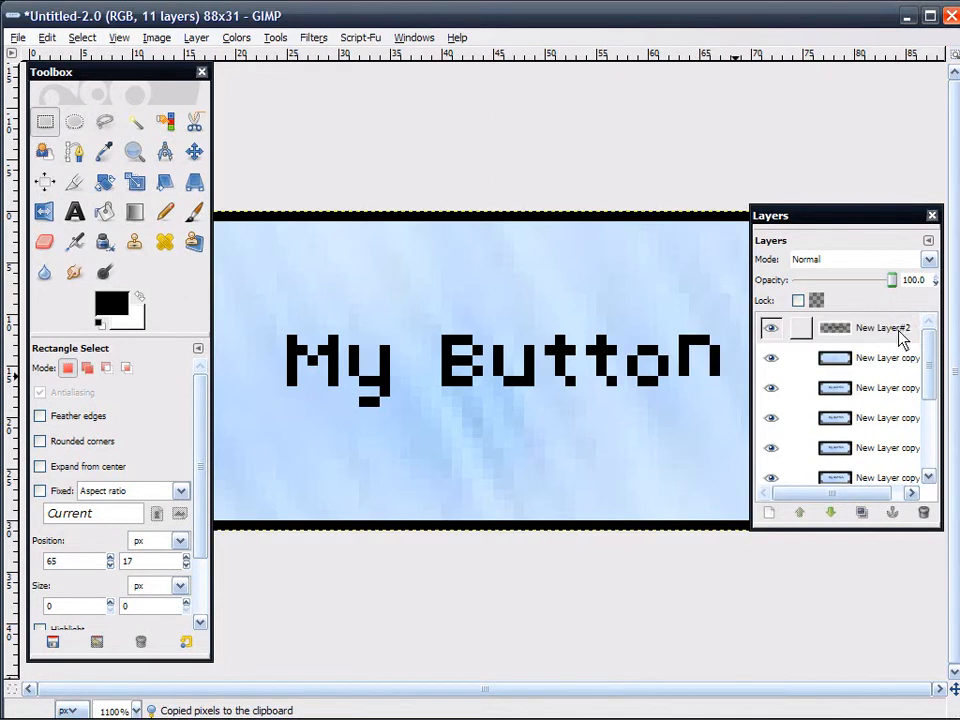
{"action": "right_click", "coordinate": [899, 329]}
{"action": "left_click", "coordinate": [795, 116]}
Merge the original text layer New Layer#1 down onto the original background layer at the base of the stack
{"action": "scroll", "coordinate": [868, 348], "scroll_direction": "down", "scroll_amount": 3}
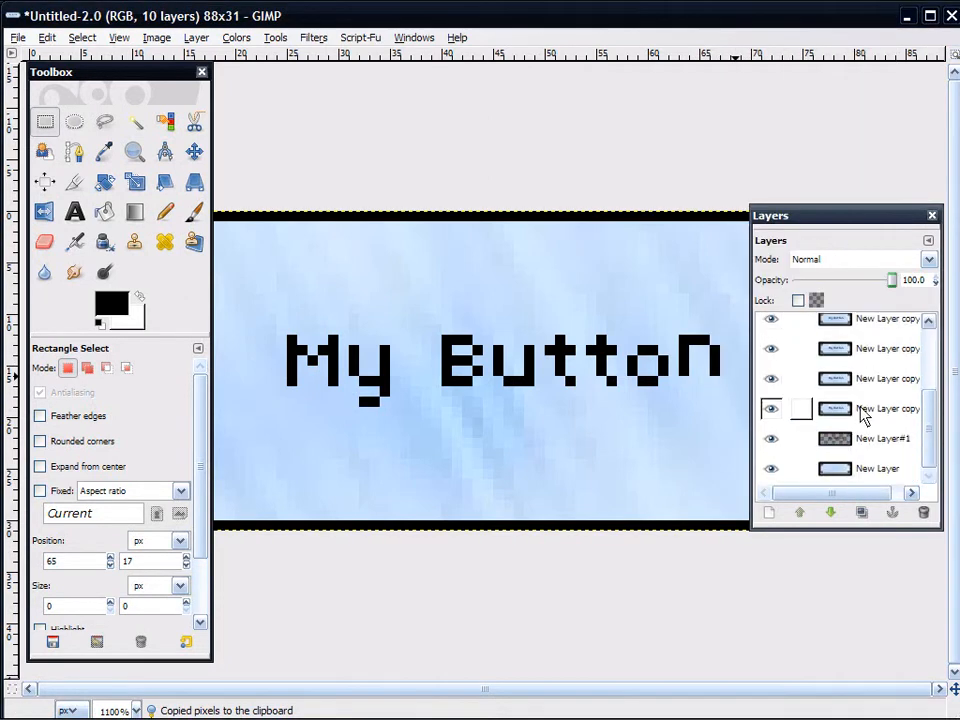
{"action": "right_click", "coordinate": [866, 468]}
{"action": "left_click", "coordinate": [772, 133]}
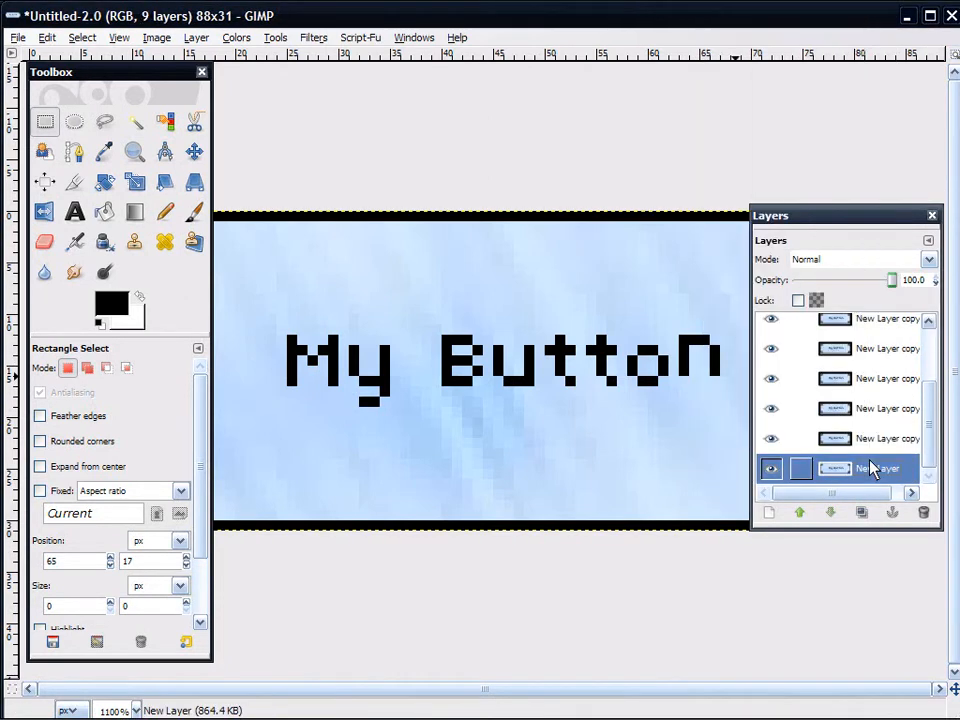
Preview the layers as an animation by running Playback at 100% size, and close the preview
{"action": "key", "text": "minus"}
{"action": "key", "text": "minus"}
{"action": "key", "text": "minus"}
{"action": "key", "text": "minus"}
{"action": "key", "text": "minus"}
{"action": "key", "text": "minus"}
{"action": "key", "text": "minus"}
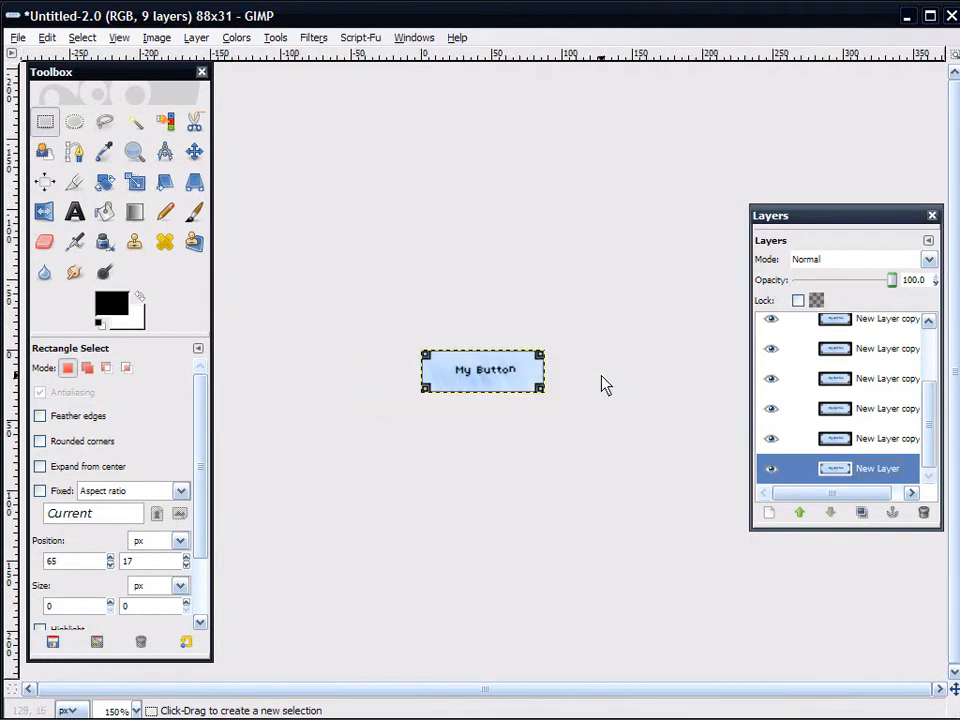
{"action": "left_click", "coordinate": [312, 38]}
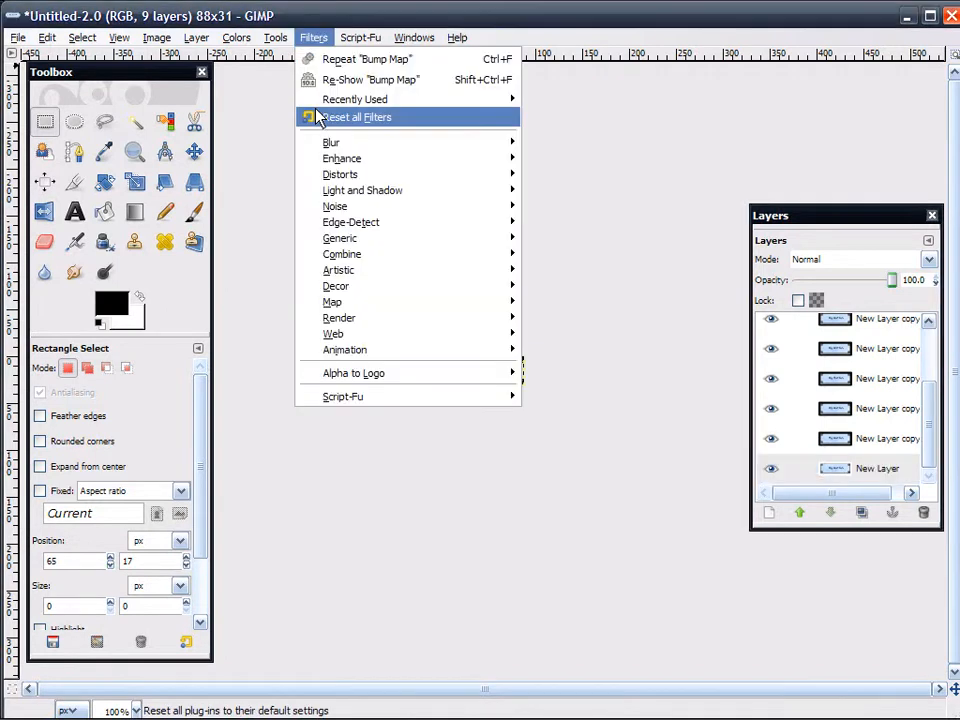
{"action": "mouse_move", "coordinate": [418, 360]}
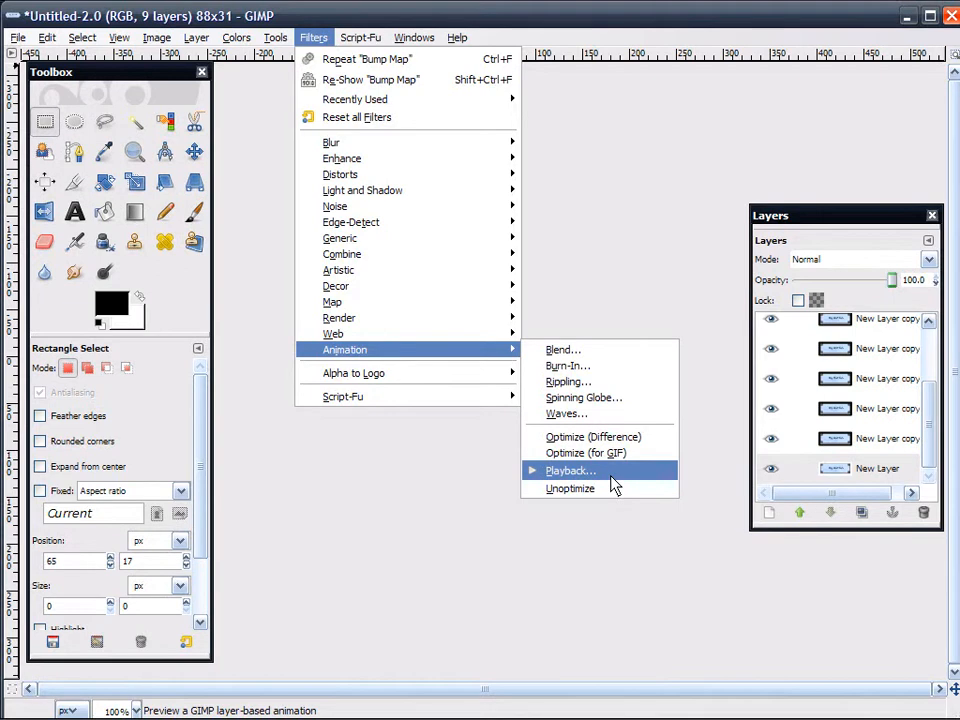
{"action": "left_click", "coordinate": [224, 183]}
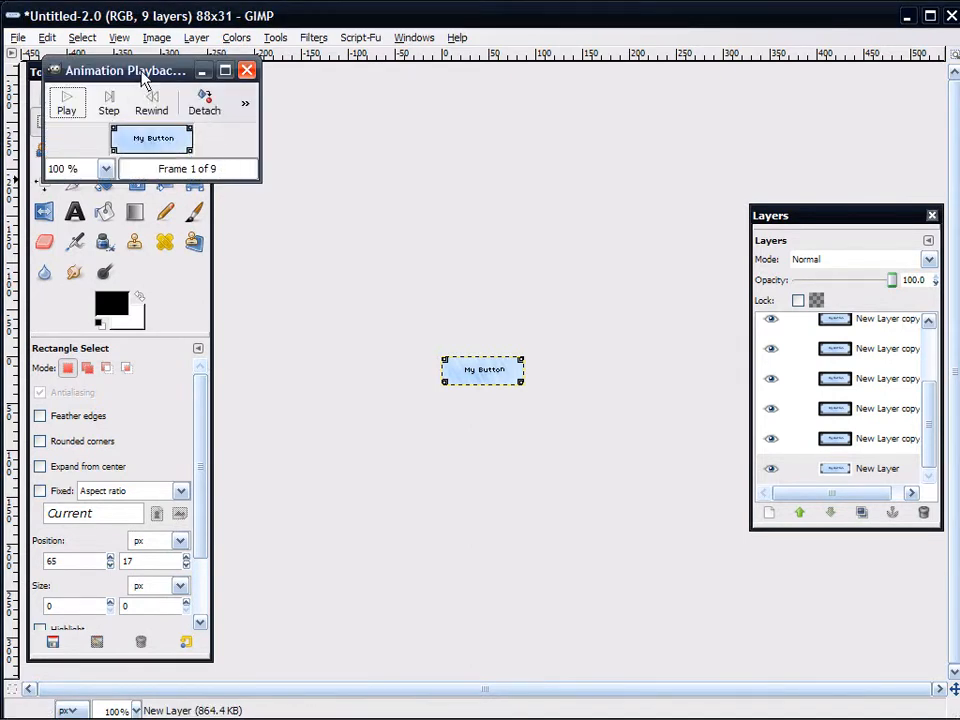
{"action": "left_click_drag", "start_coordinate": [141, 72], "coordinate": [474, 324]}
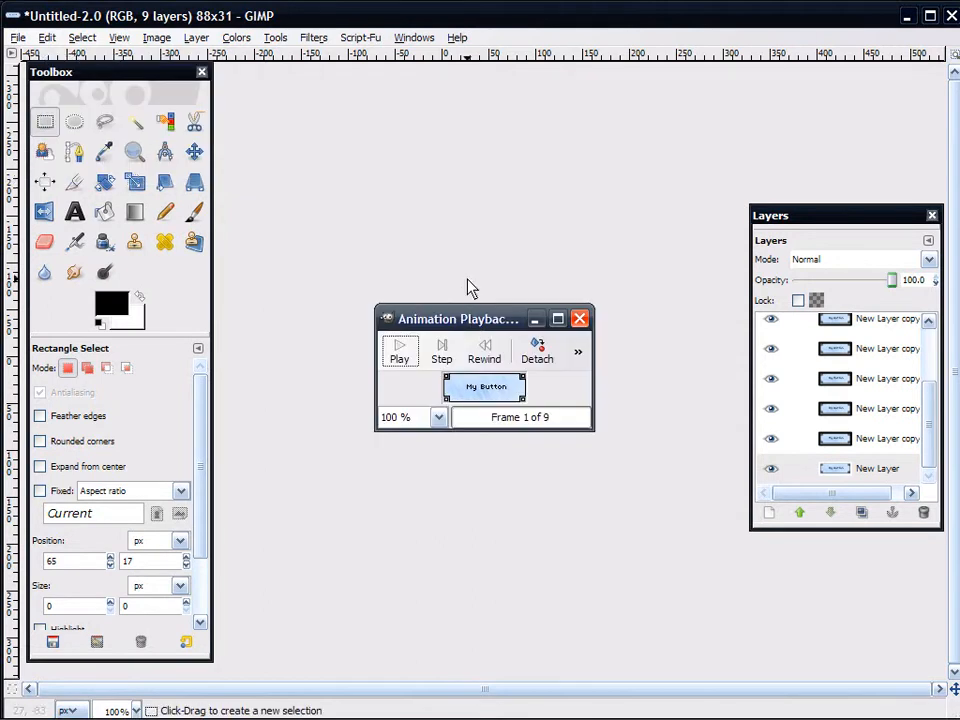
{"action": "left_click", "coordinate": [401, 350]}
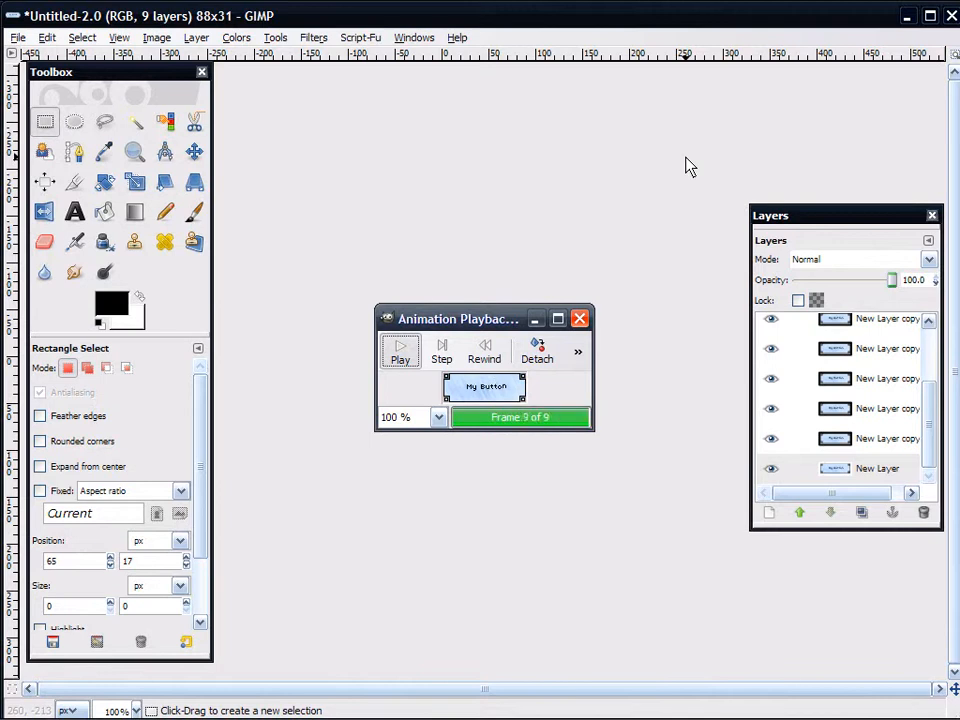
{"action": "left_click", "coordinate": [579, 318]}
Rename the bottommost layer "New Layer (1500ms)" to give the first frame a 1500 ms delay
{"action": "left_click", "coordinate": [880, 468]}
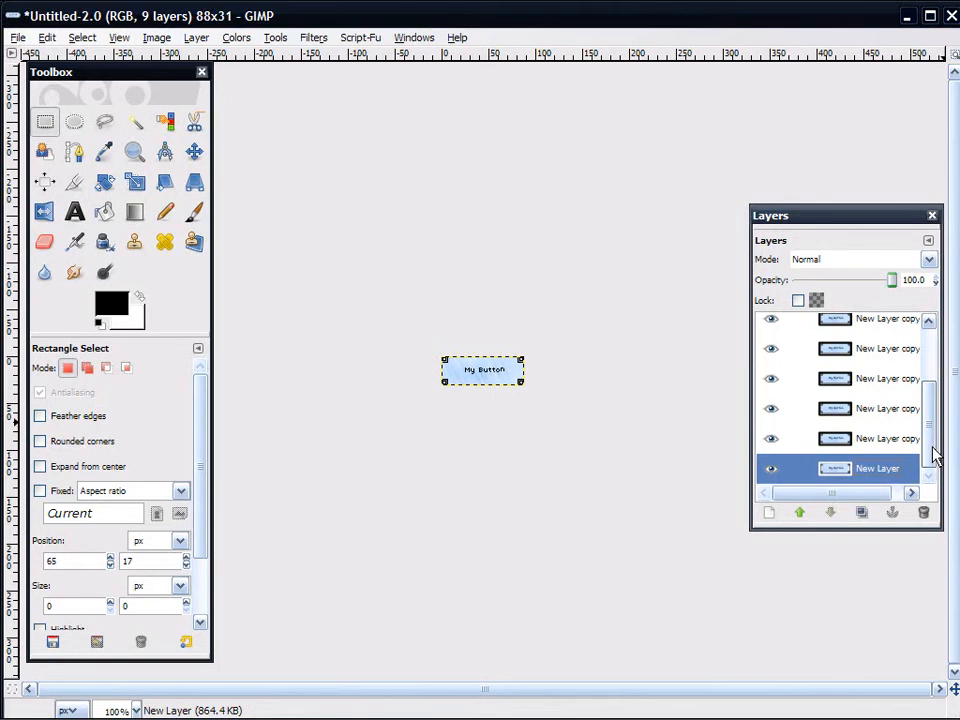
{"action": "right_click", "coordinate": [883, 468]}
{"action": "left_click", "coordinate": [799, 13]}
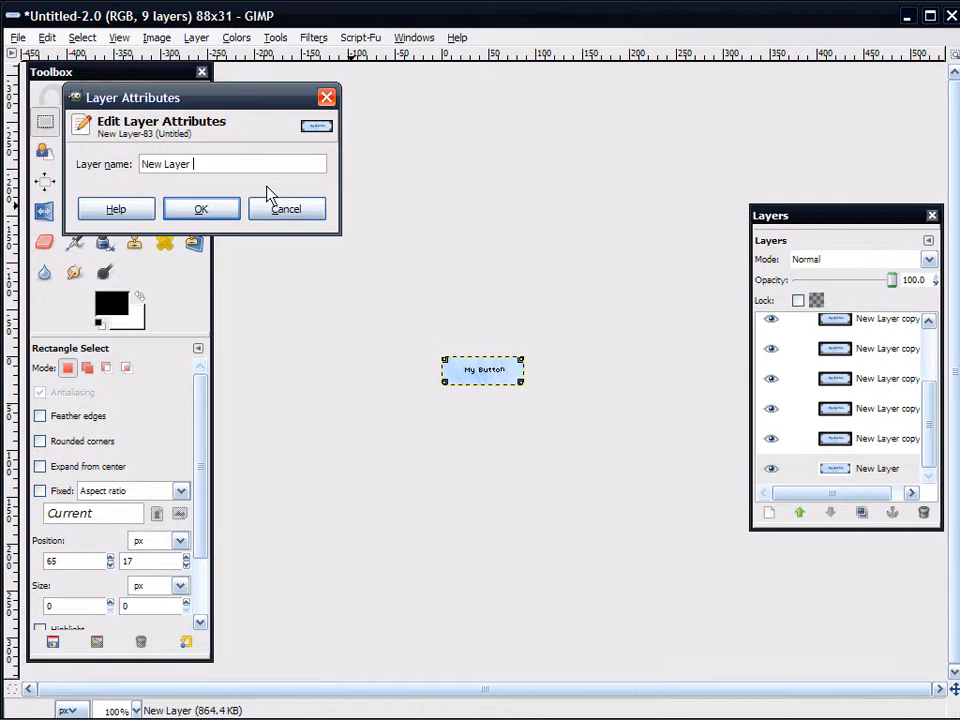
{"action": "type", "text": "(1000"}
{"action": "key", "text": "BackSpace"}
{"action": "key", "text": "BackSpace"}
{"action": "key", "text": "BackSpace"}
{"action": "type", "text": "500ms)"}
{"action": "left_click", "coordinate": [205, 213]}
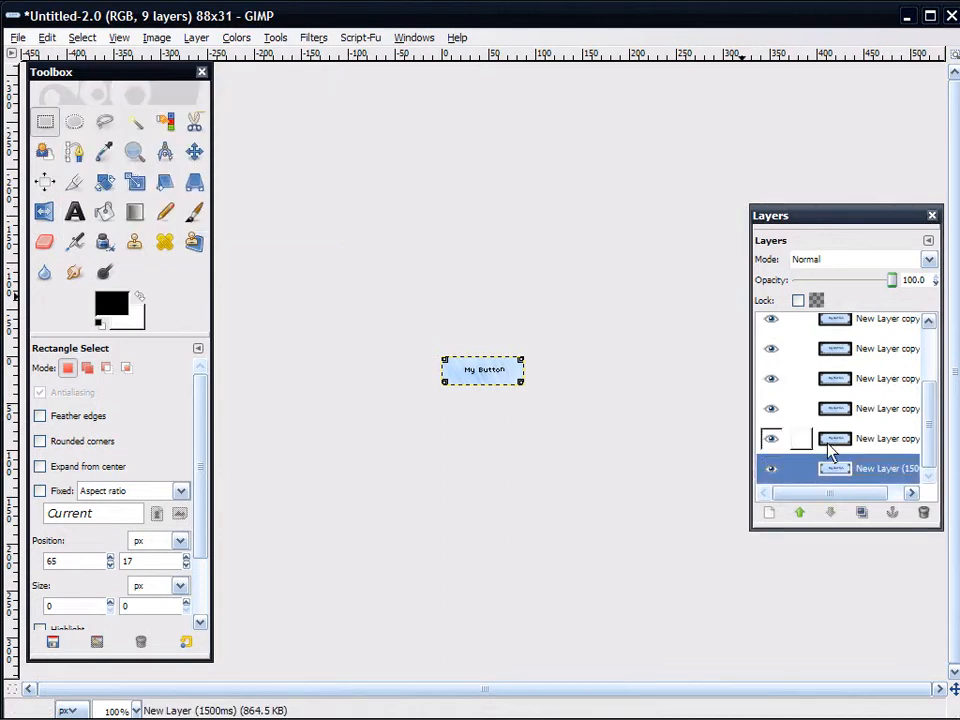
Run the animation Playback again to check the timing with the 1500 ms first frame, and close the preview
{"action": "left_click", "coordinate": [136, 123]}
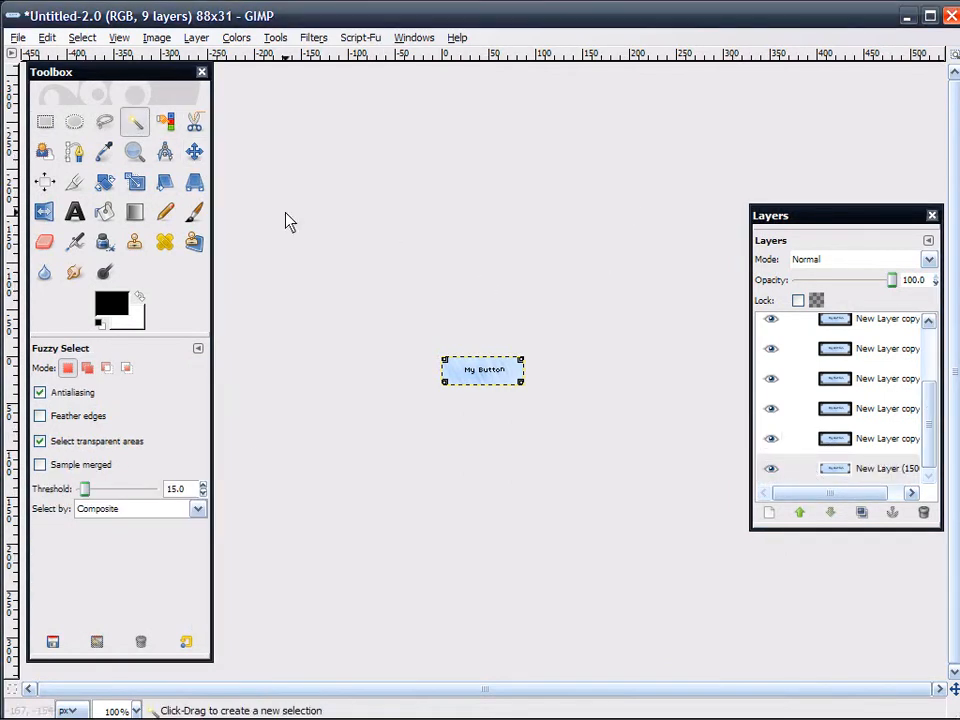
{"action": "left_click", "coordinate": [313, 37]}
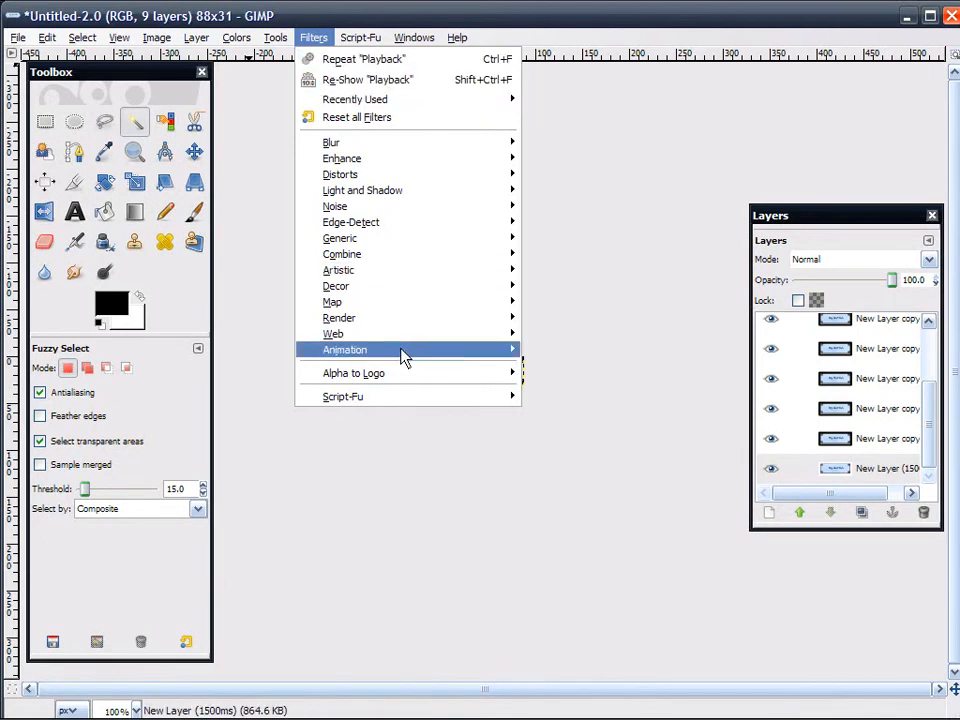
{"action": "mouse_move", "coordinate": [435, 355]}
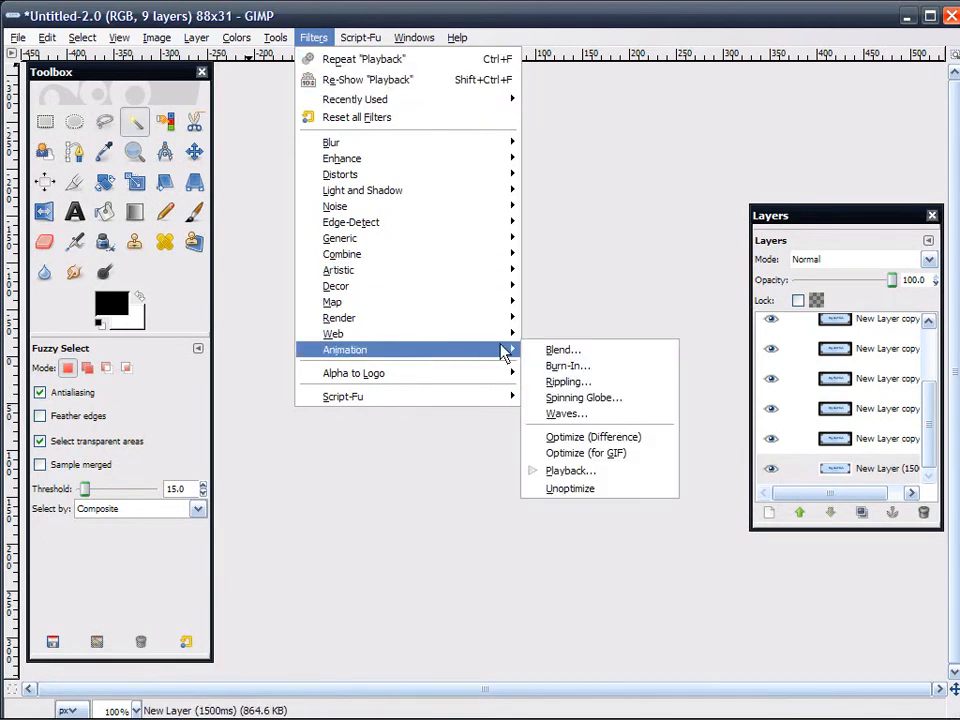
{"action": "left_click", "coordinate": [612, 470]}
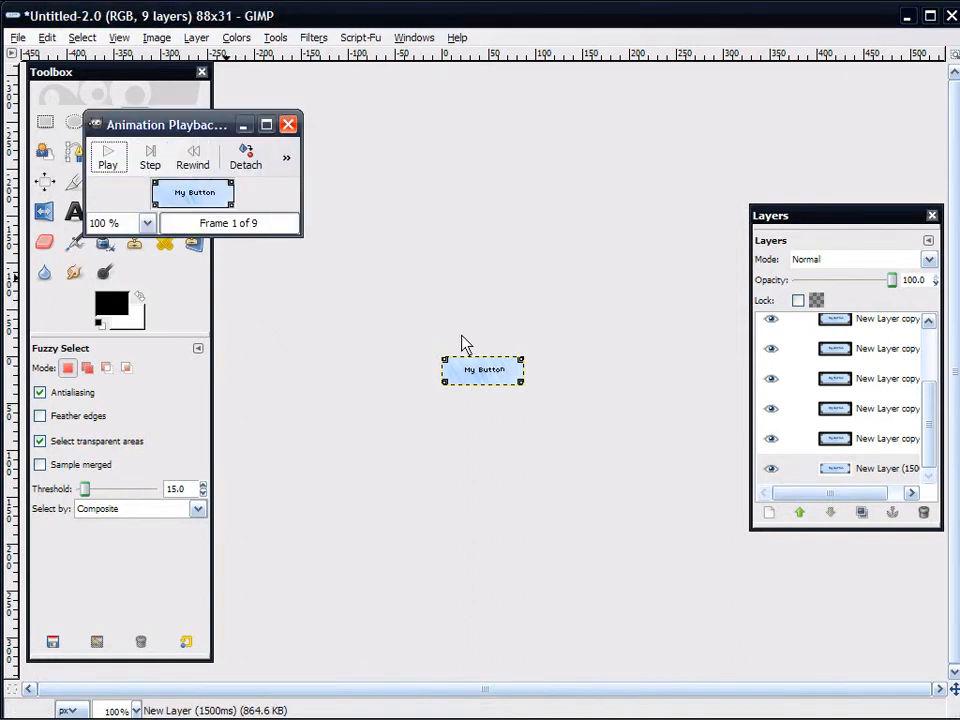
{"action": "left_click_drag", "start_coordinate": [191, 130], "coordinate": [461, 335]}
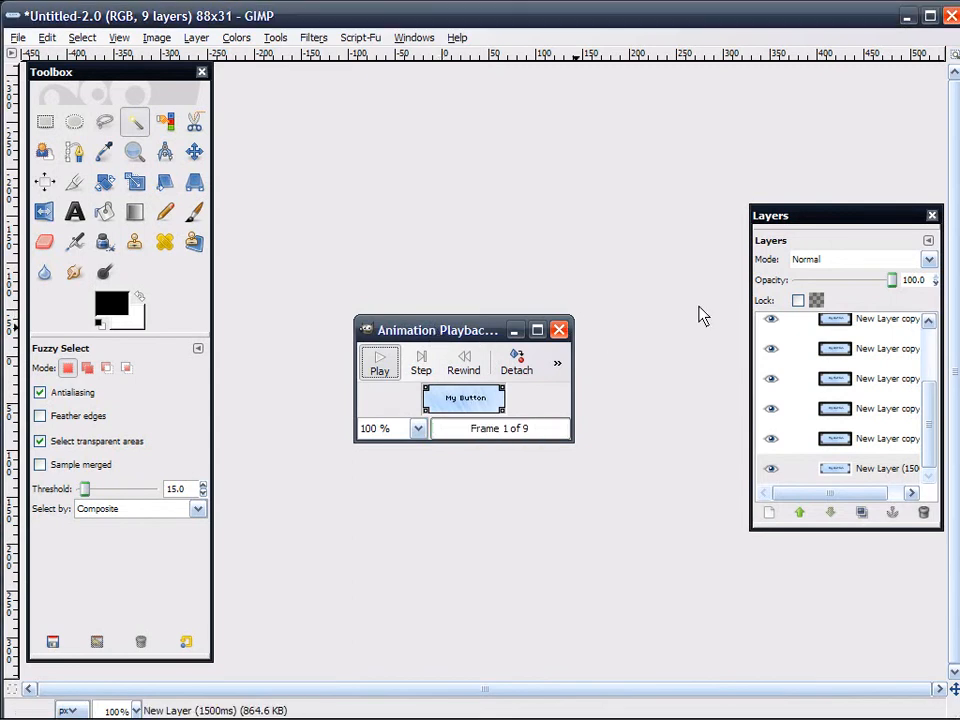
{"action": "left_click", "coordinate": [559, 330]}
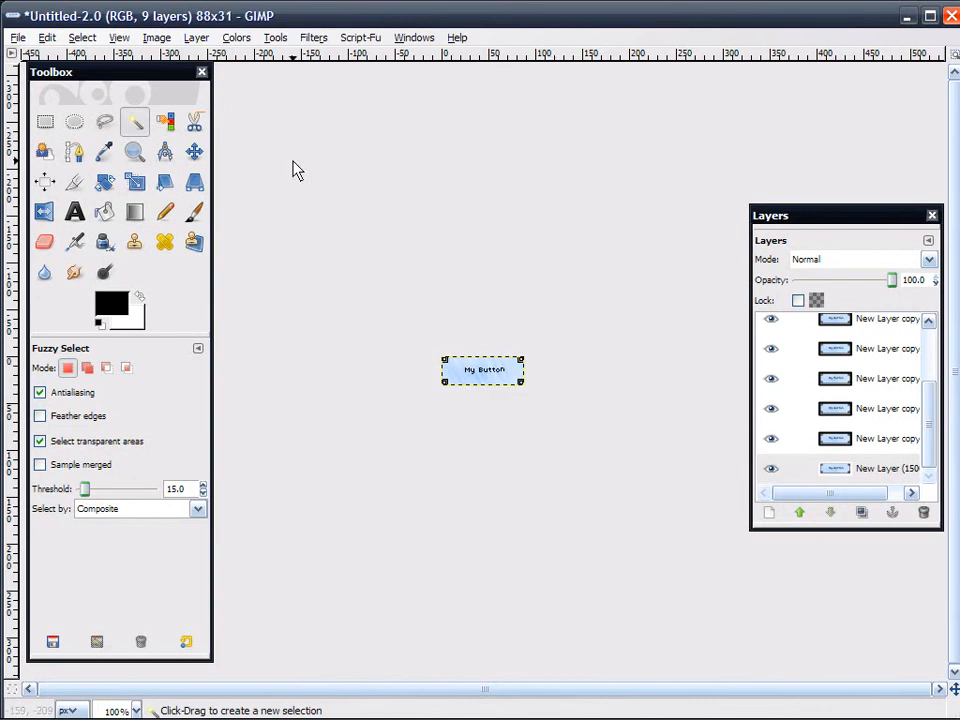
Save the image under the name mybutton.gif in the My Pictures folder
{"action": "left_click", "coordinate": [18, 37]}
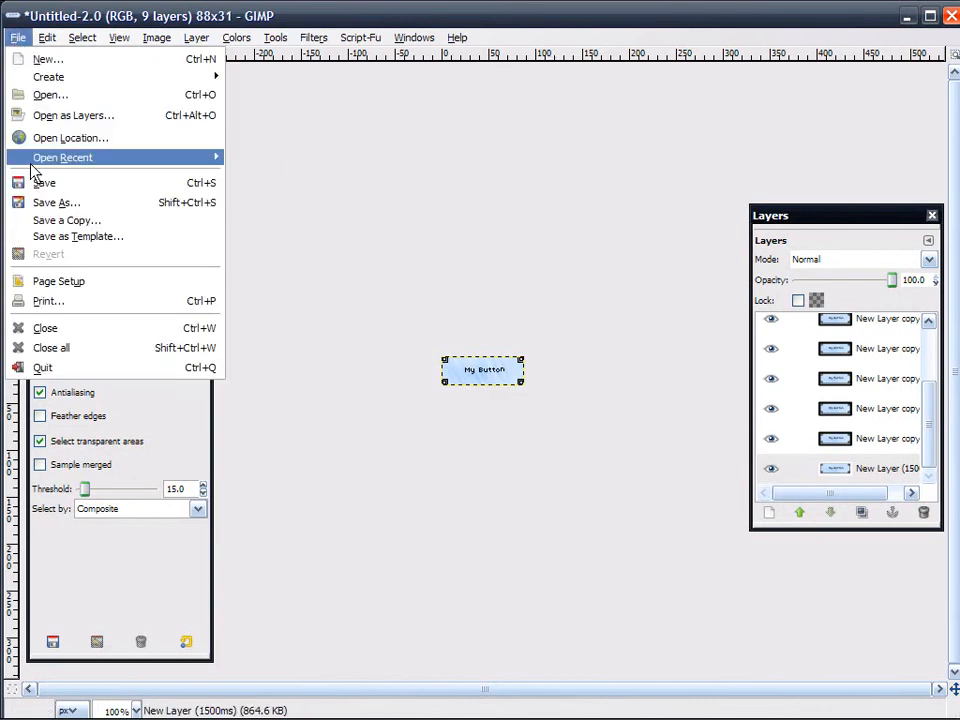
{"action": "left_click", "coordinate": [82, 205]}
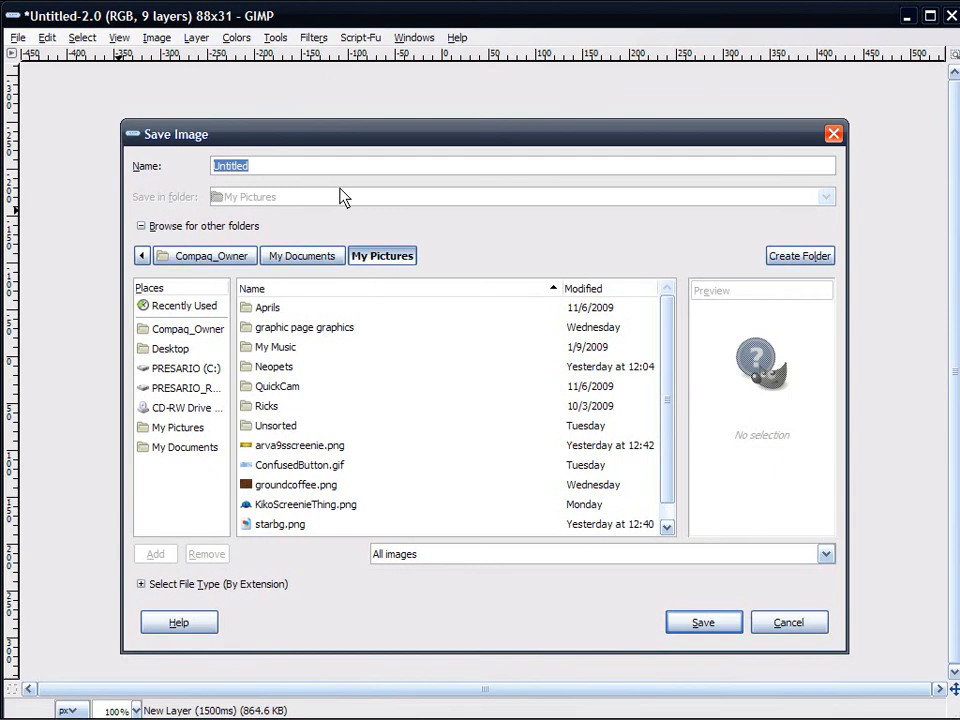
{"action": "type", "text": "mybutton.gif"}
{"action": "key", "text": "Return"}
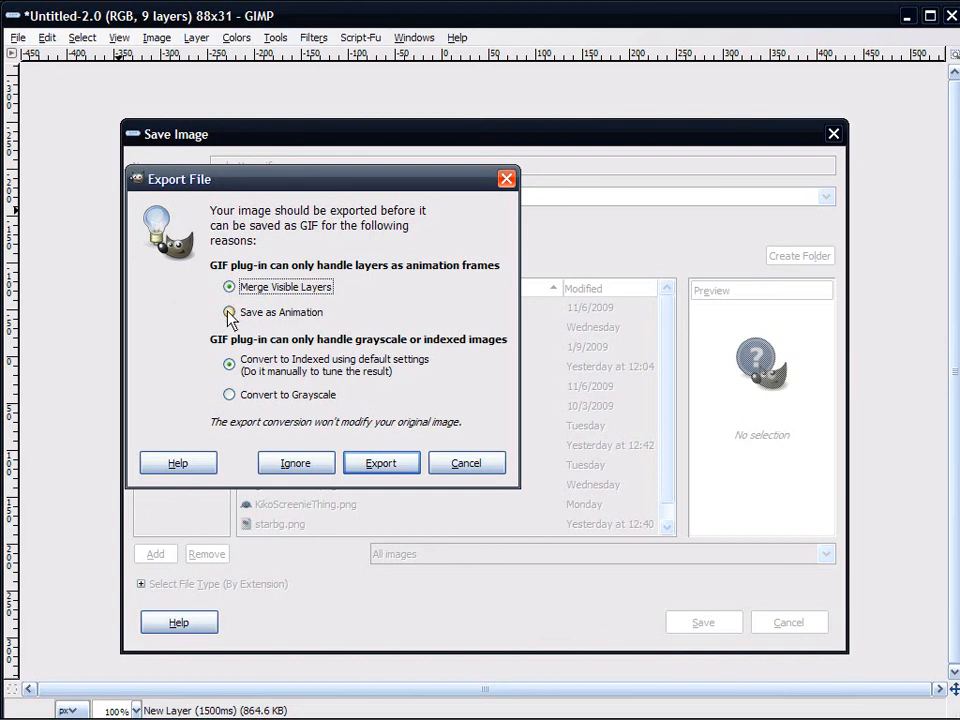
Export the GIF as an animation converted to indexed colors, looping forever with a 100 ms delay for frames without their own timing
{"action": "left_click", "coordinate": [229, 313]}
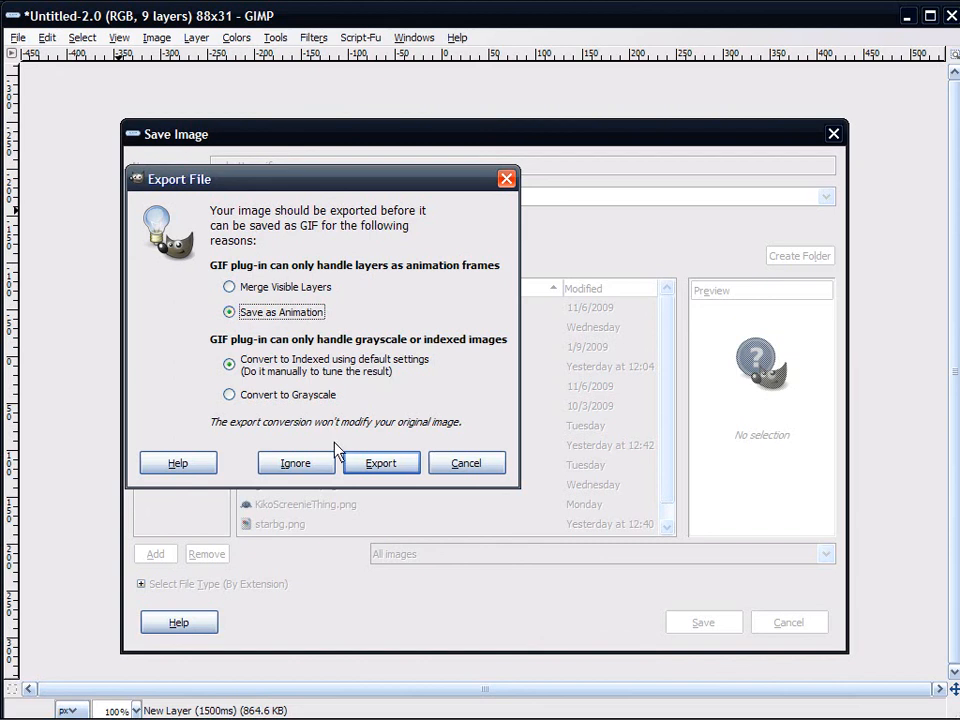
{"action": "left_click", "coordinate": [375, 463]}
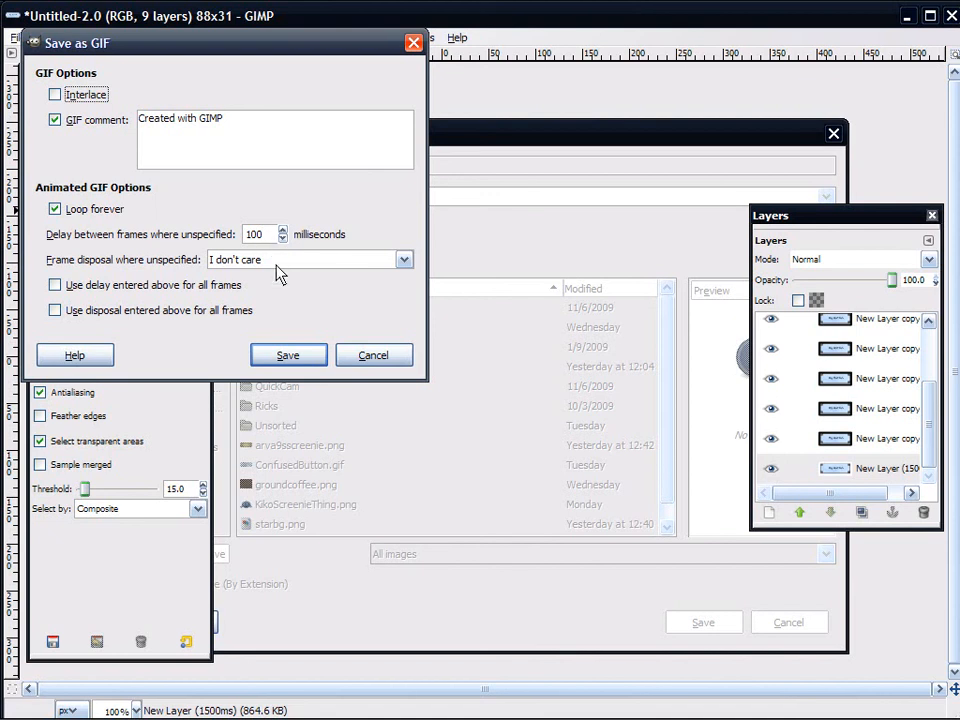
{"action": "left_click", "coordinate": [290, 357]}
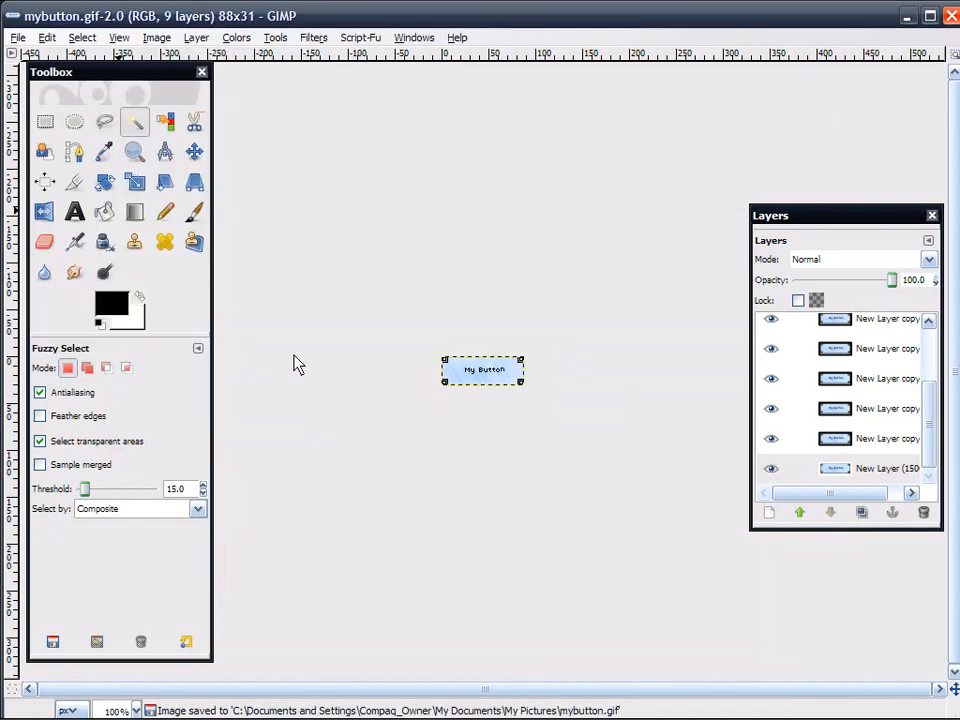